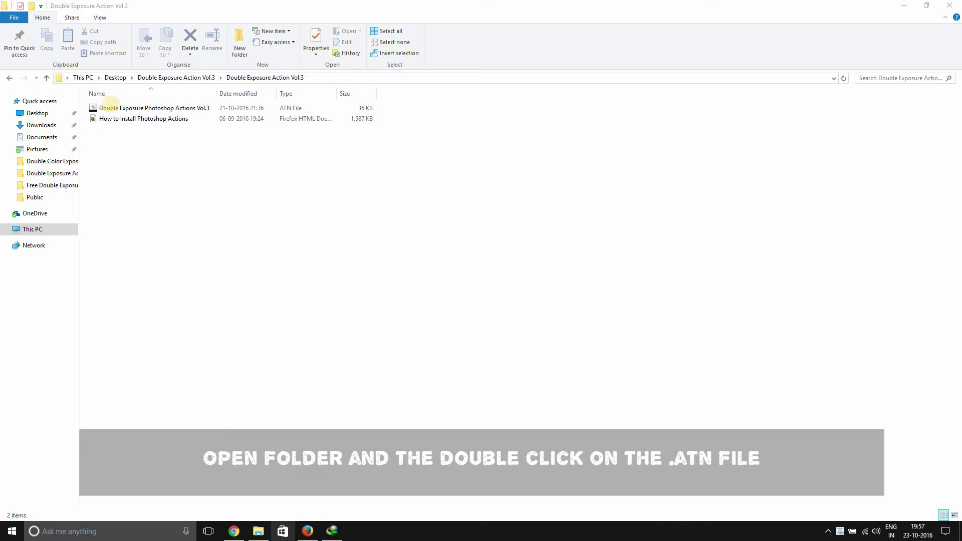
Select the Double Exposure Photoshop Actions Vol.3 .atn file in the Double Exposure Action Vol.3 folder
left_click(112, 107)
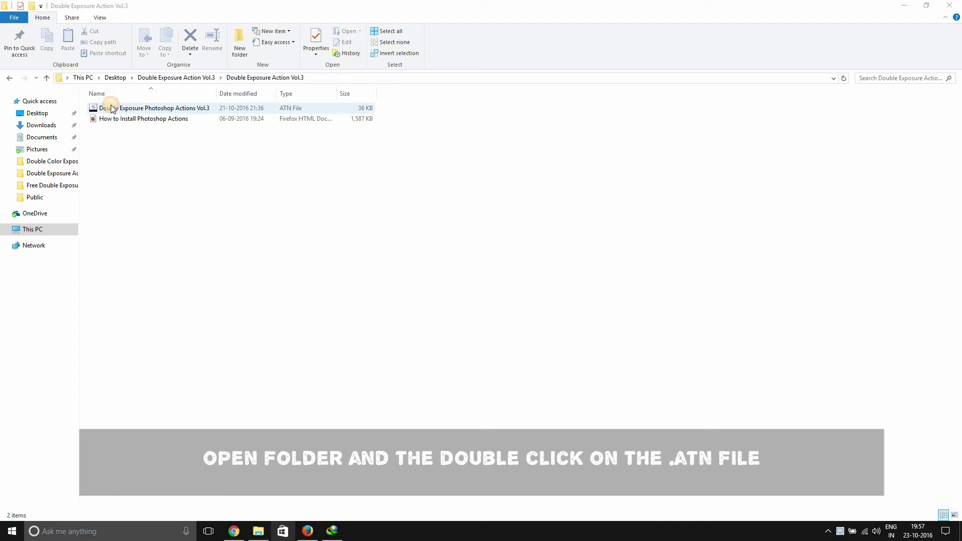
Load the Double Exposure Actions Vol.3 set into Photoshop and maximize the window
double_click(112, 108)
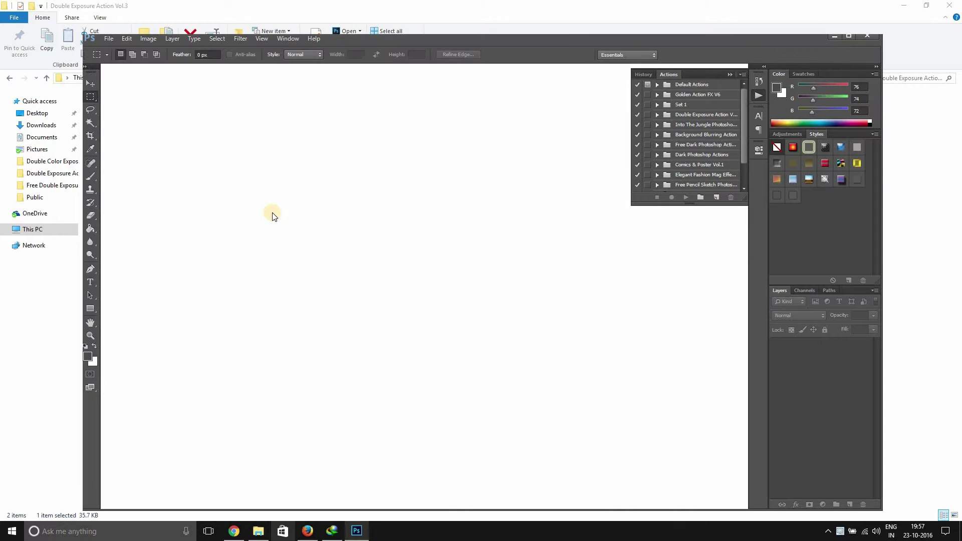
scroll(682, 184, "down", 1)
scroll(683, 184, "down", 2)
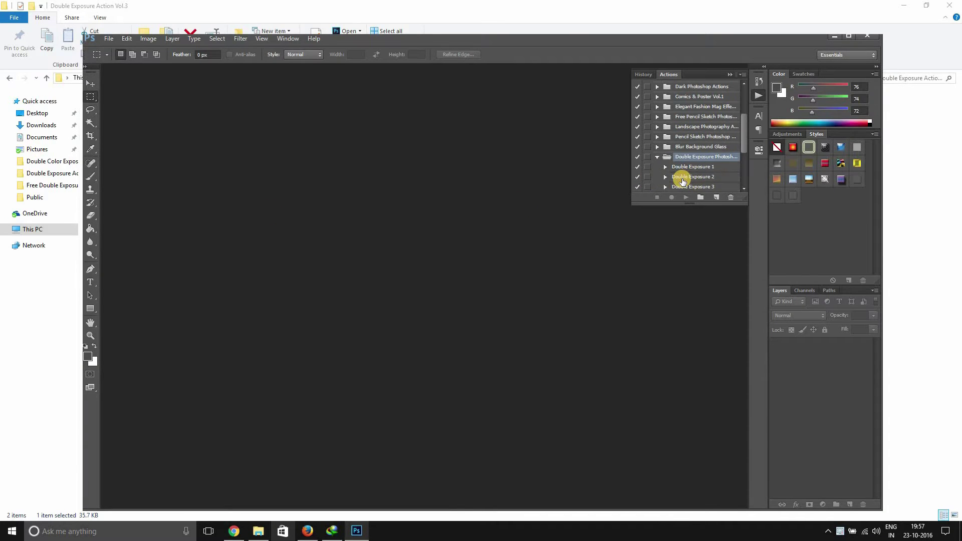
scroll(682, 184, "down", 3)
left_click(133, 56)
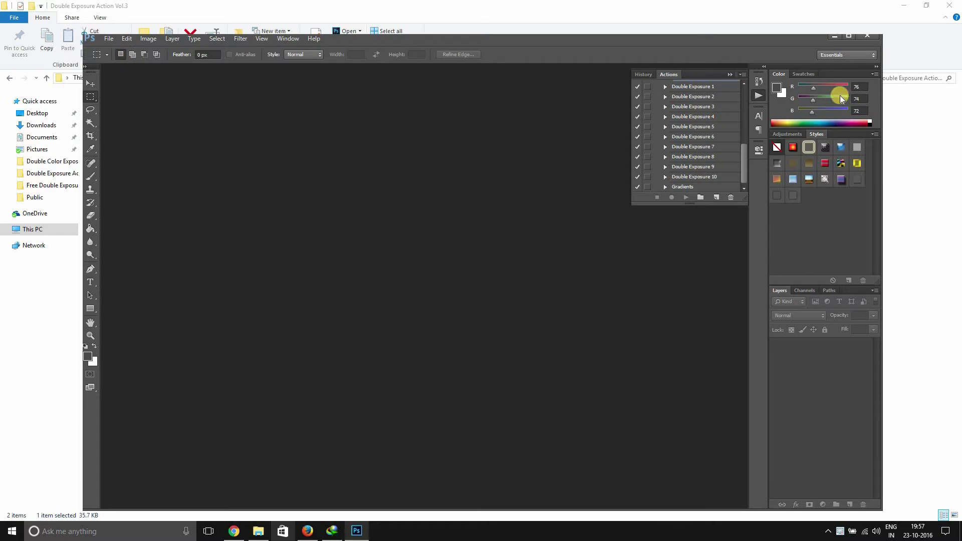
left_click(848, 38)
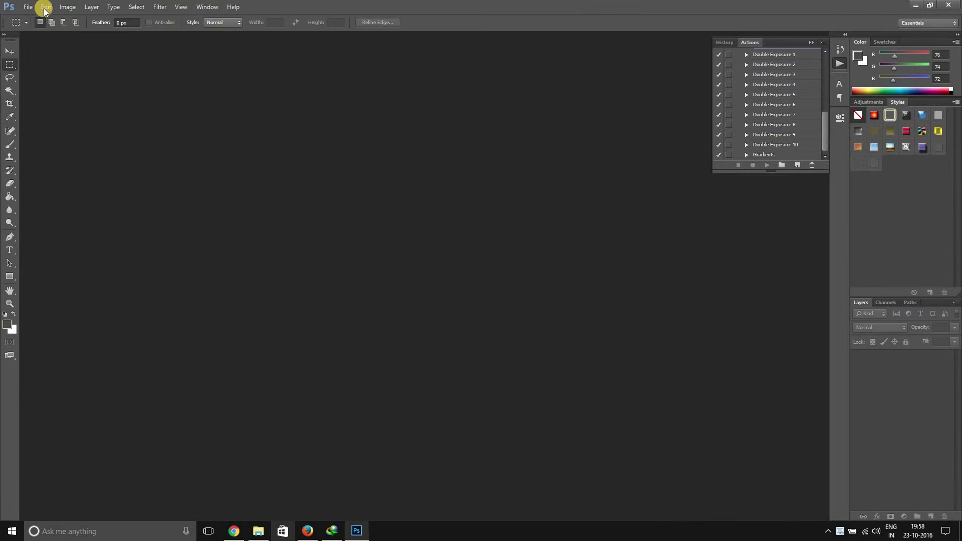
left_click(28, 7)
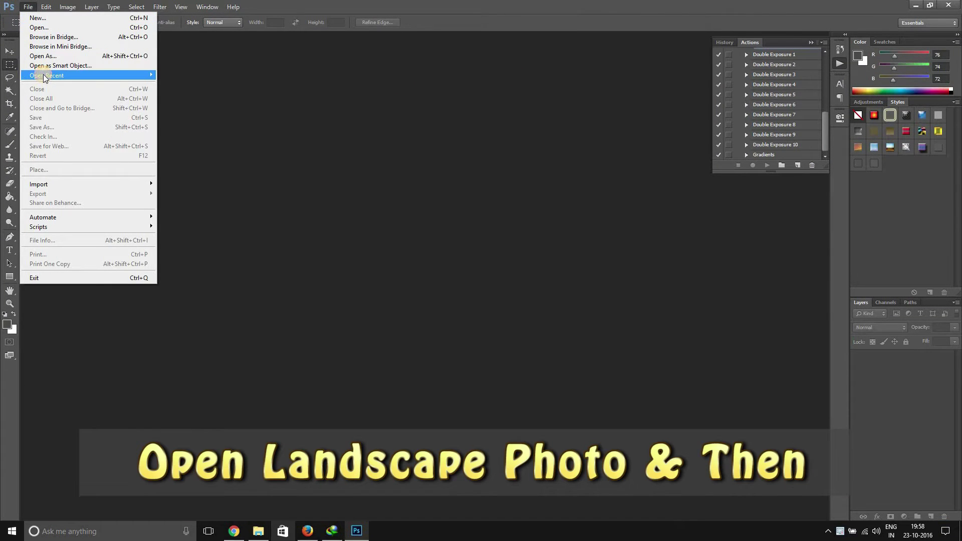
Open a photo from the Documents folder, which turns out to be the wrong smoke image
left_click(39, 29)
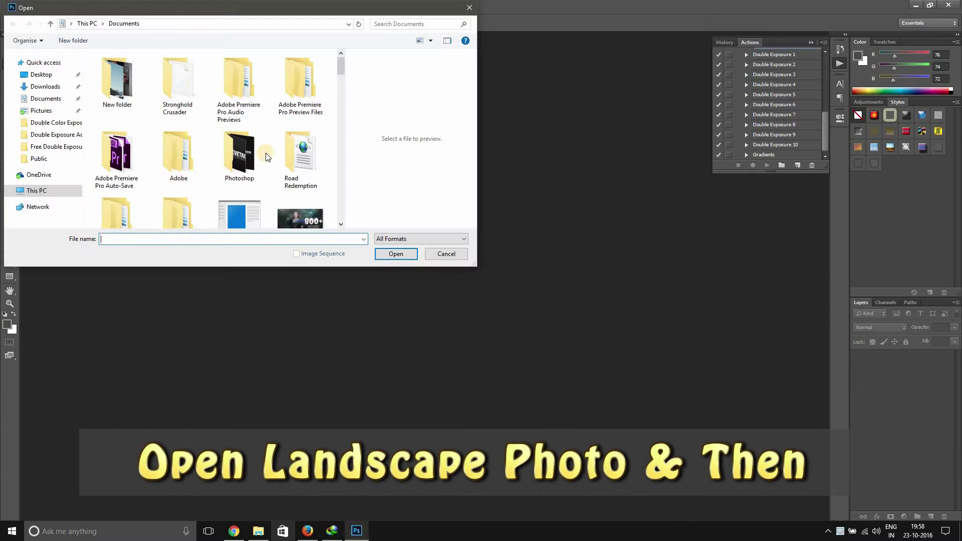
scroll(269, 159, "down", 5)
scroll(269, 159, "down", 5)
scroll(269, 160, "down", 5)
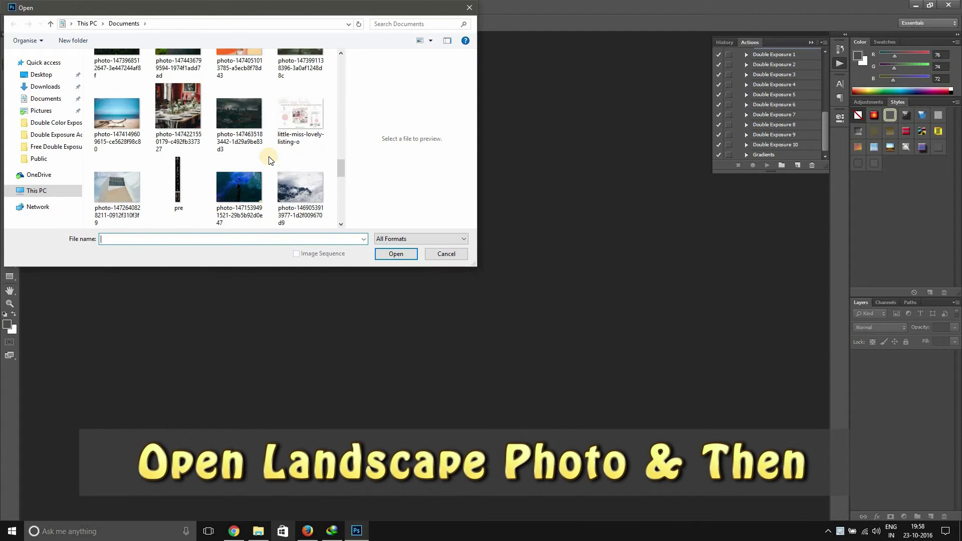
scroll(269, 160, "down", 3)
scroll(271, 157, "up", 1)
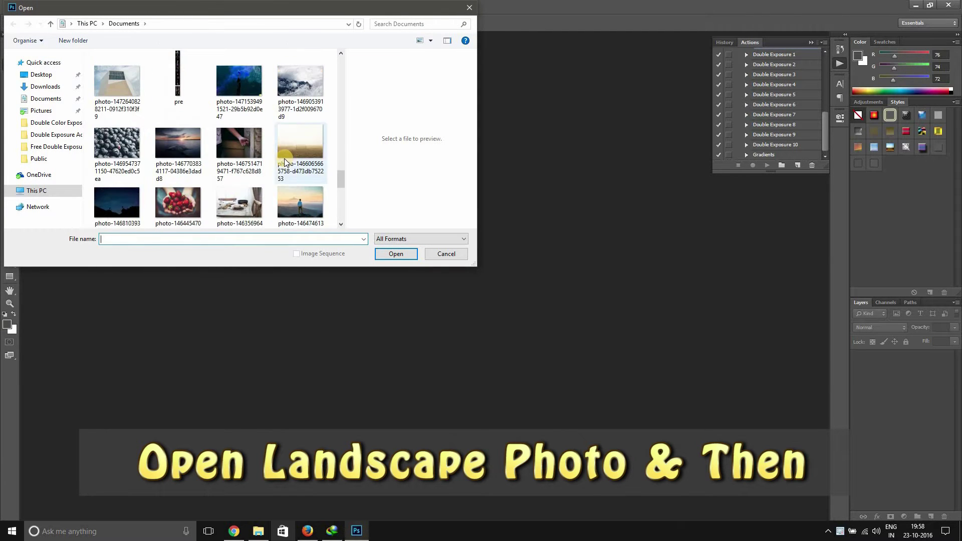
scroll(259, 152, "up", 1)
double_click(253, 154)
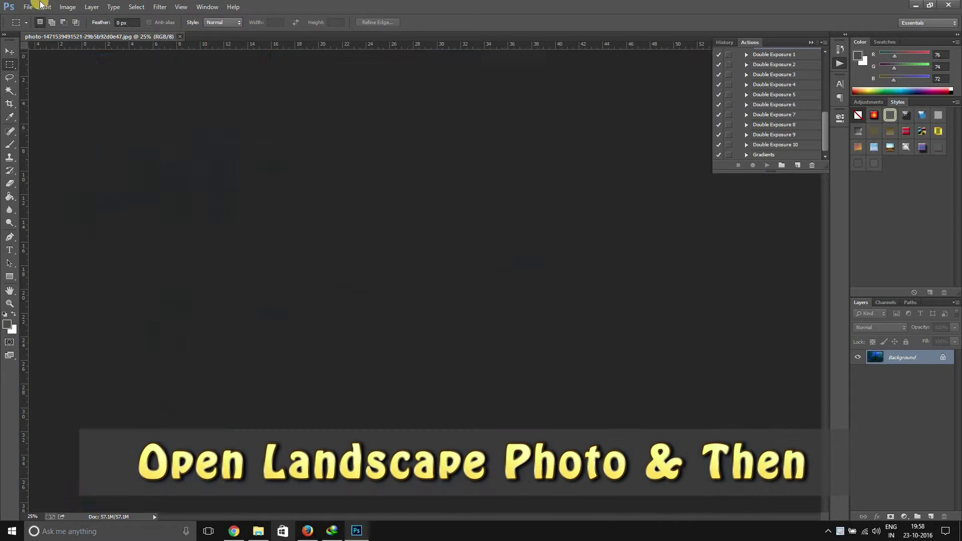
Close the smoke photo and open the sunset-over-lake photo with the rock instead
left_click(28, 7)
left_click(47, 27)
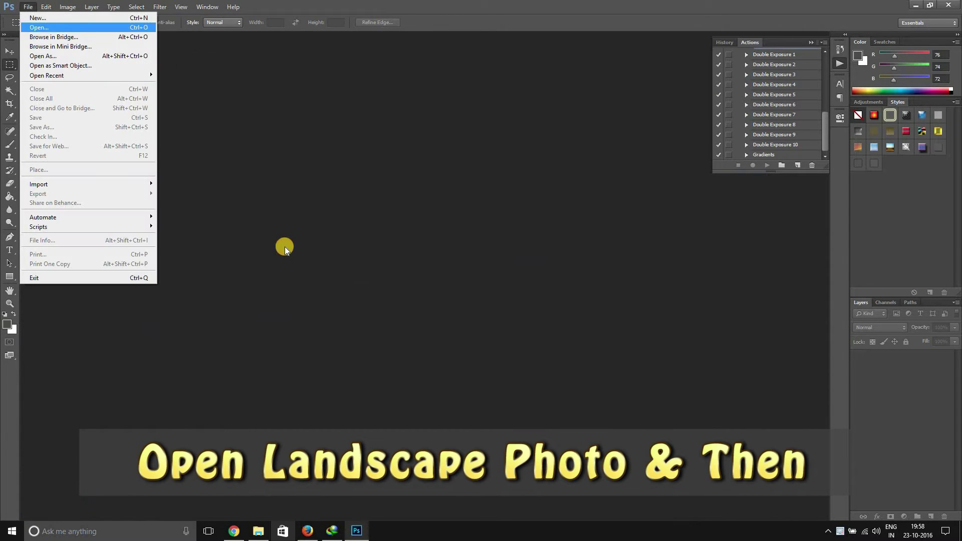
scroll(287, 208, "down", 1)
scroll(287, 209, "down", 3)
scroll(286, 208, "down", 3)
scroll(287, 209, "down", 3)
scroll(291, 190, "down", 1)
scroll(294, 173, "down", 1)
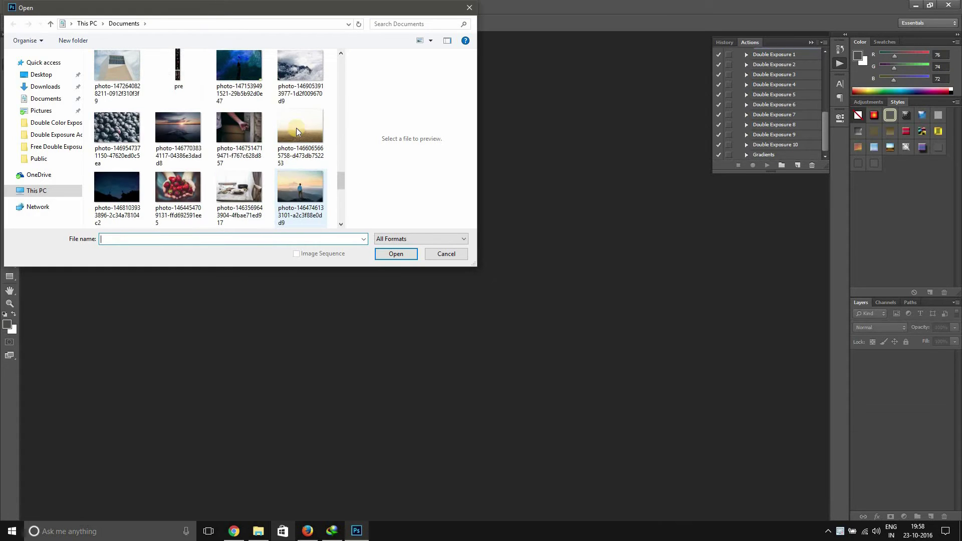
left_click(174, 134)
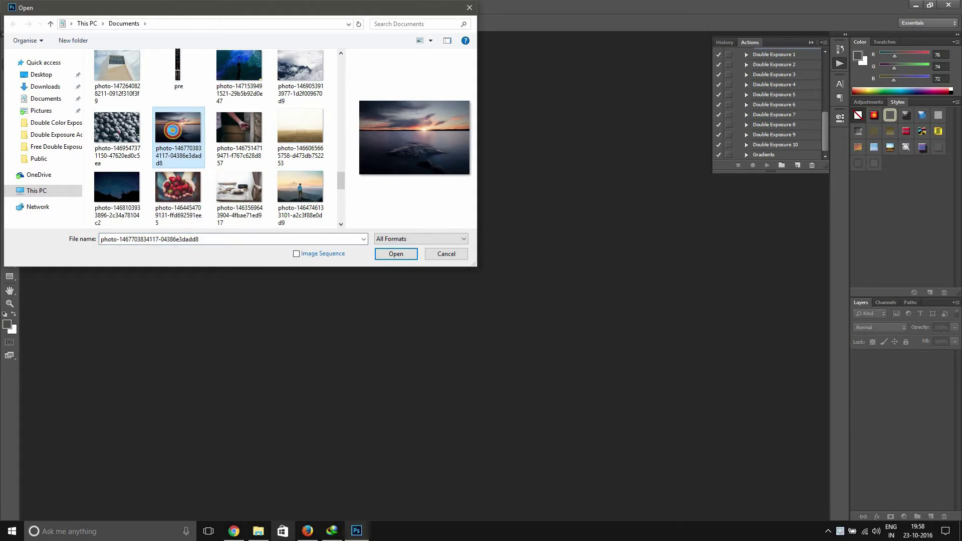
double_click(173, 134)
left_click(28, 6)
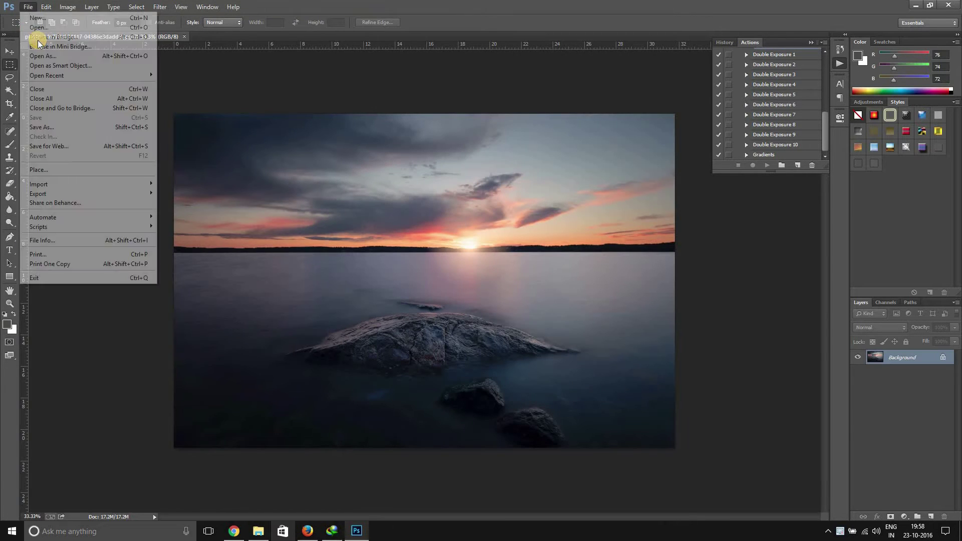
left_click(38, 27)
Copy the profile portrait from Pictures and paste it into the sunset lake document
left_click(40, 110)
scroll(207, 189, "down", 5)
scroll(208, 188, "down", 3)
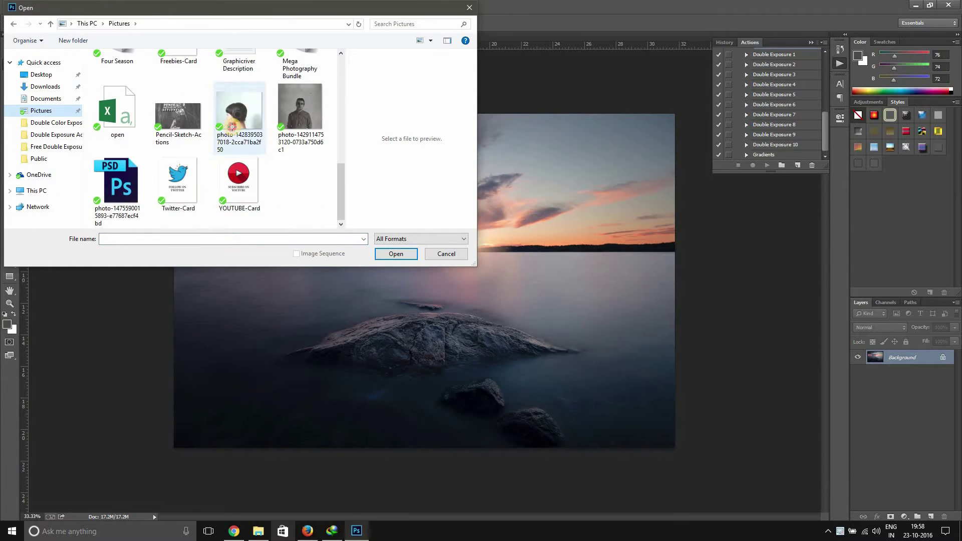
double_click(232, 127)
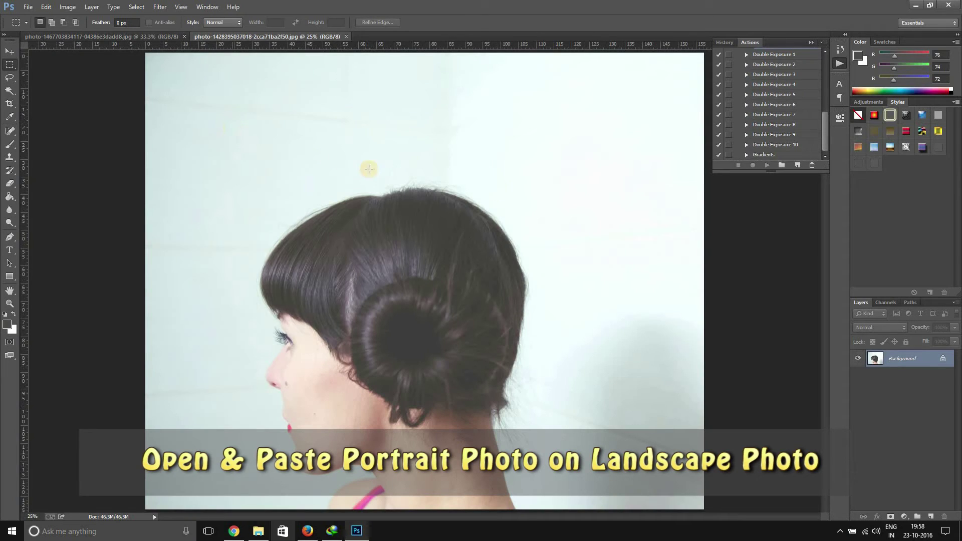
key("ctrl+a")
key("ctrl+c")
key("ctrl+w")
key("ctrl+v")
Scale the portrait layer down to about 70% and centre it over the landscape
key("v")
left_click_drag(499, 251, 492, 209)
scroll(475, 221, "down", 3)
left_click_drag(279, 87, 290, 96)
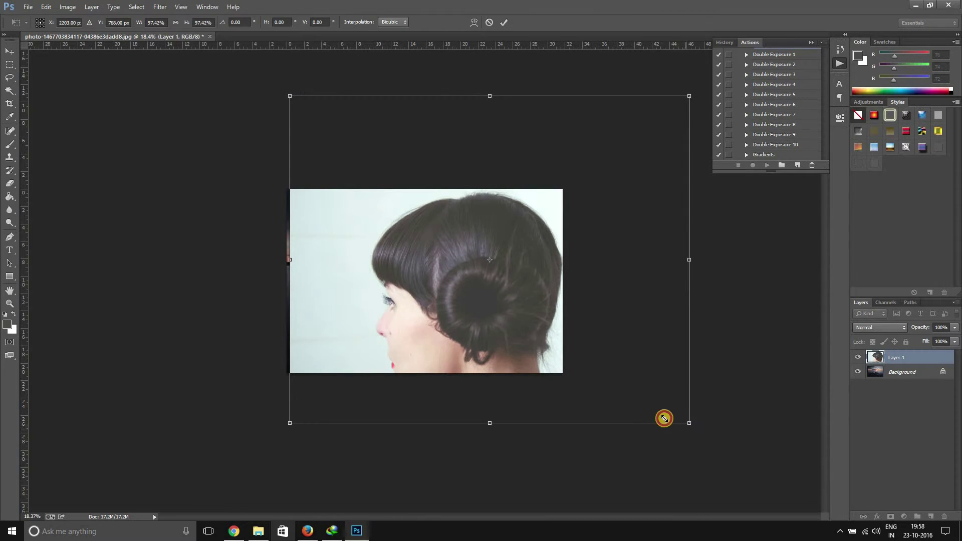
left_click_drag(664, 418, 616, 380)
left_click_drag(562, 314, 555, 323)
left_click_drag(627, 393, 605, 372)
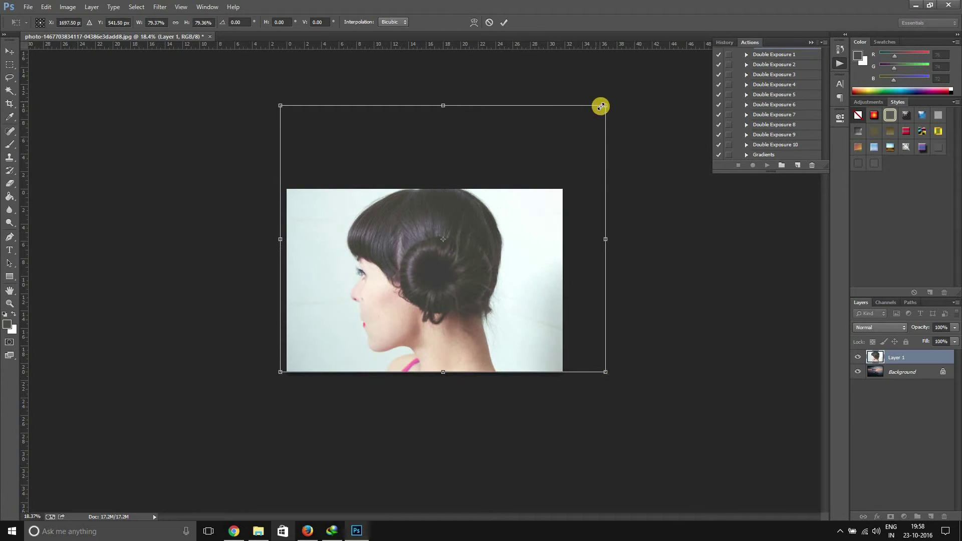
left_click_drag(603, 110, 576, 158)
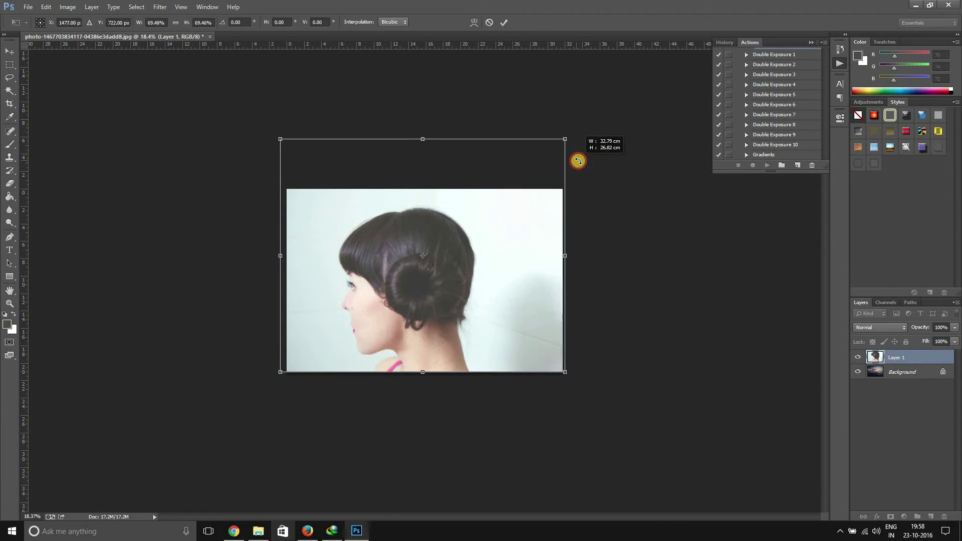
key("Return")
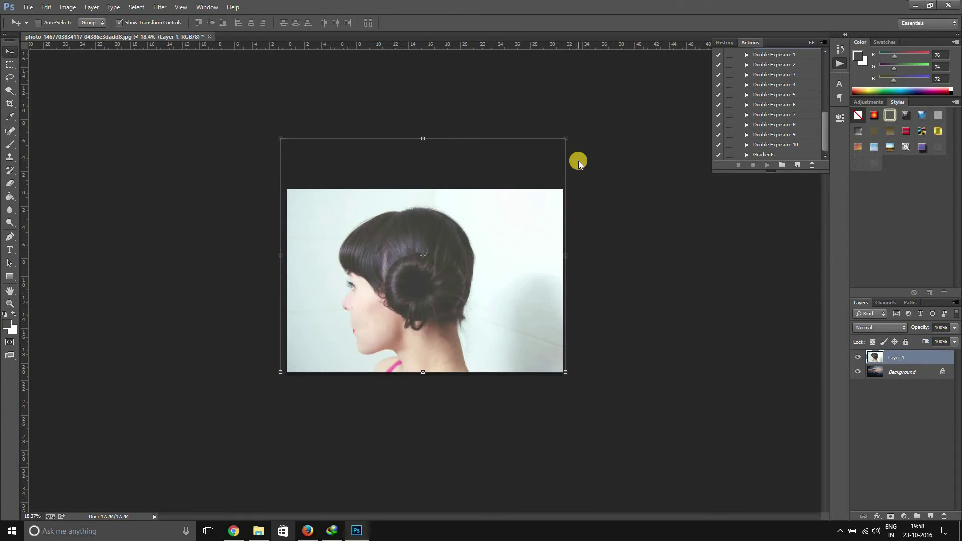
scroll(782, 69, "up", 1)
left_click(781, 67)
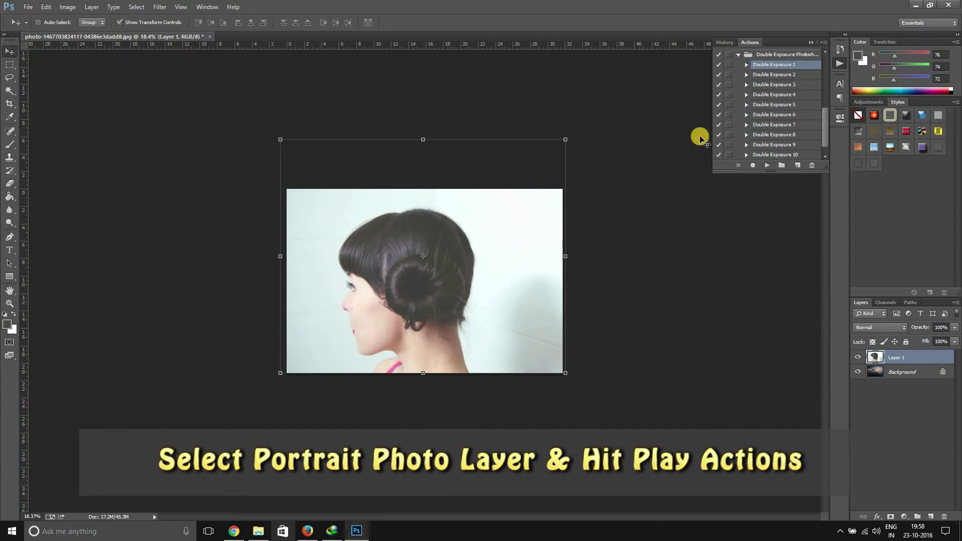
Play Double Exposure actions 1 through 4 on the portrait in turn
left_click(768, 166)
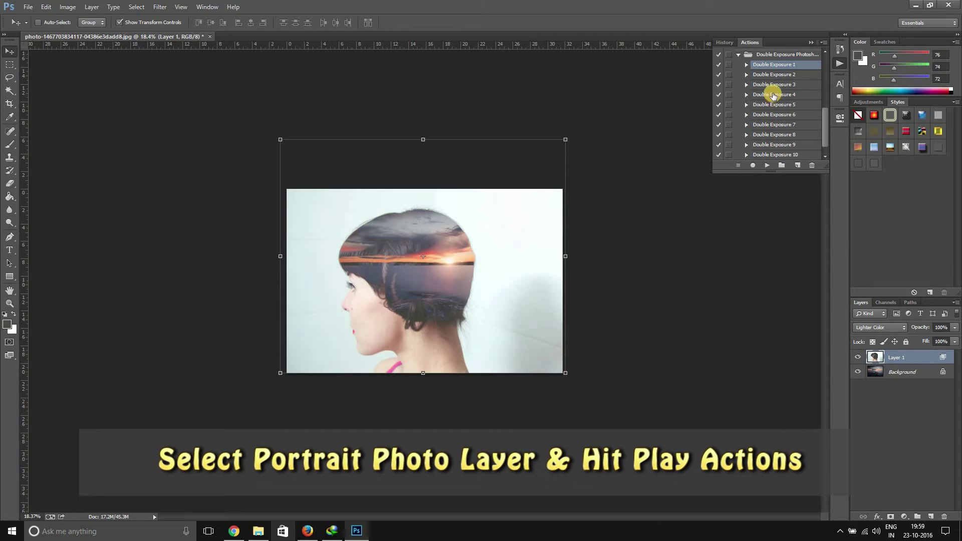
left_click(771, 75)
left_click(769, 167)
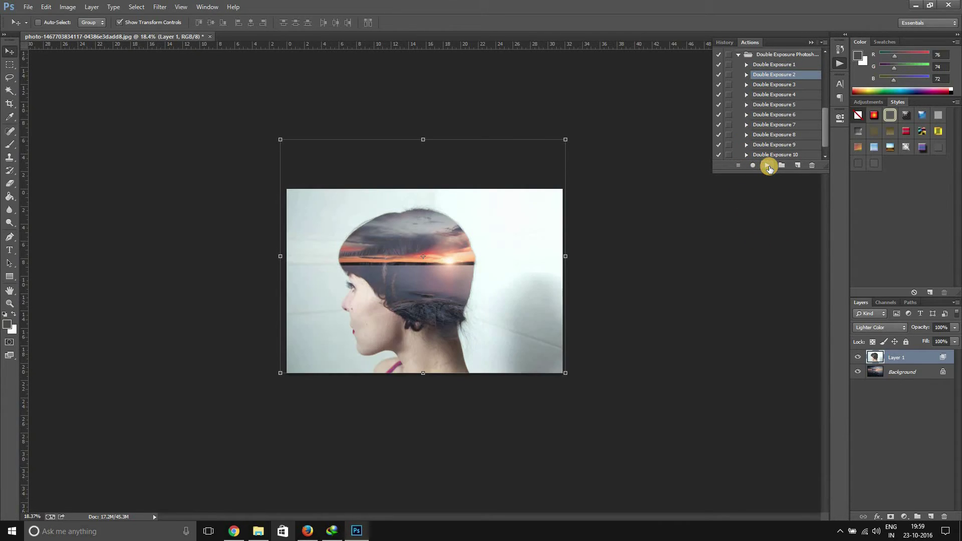
left_click(769, 86)
left_click(770, 166)
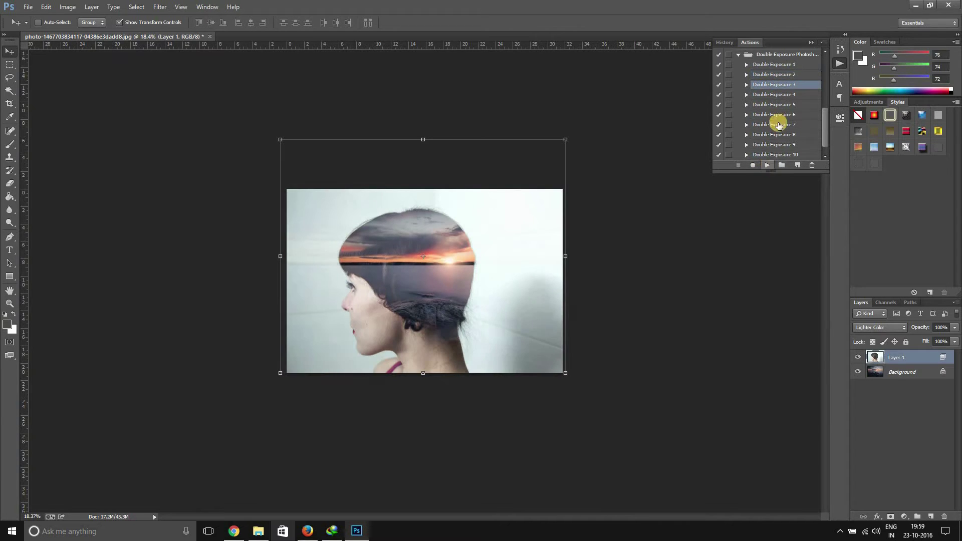
left_click(778, 97)
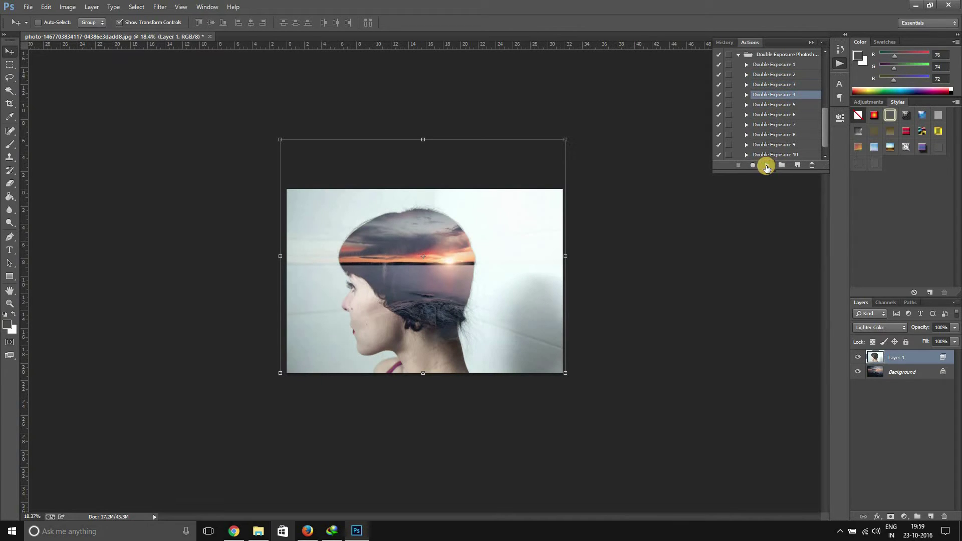
left_click(766, 166)
Play Double Exposure actions 5 through 8, then Double Exposure 10
left_click(766, 104)
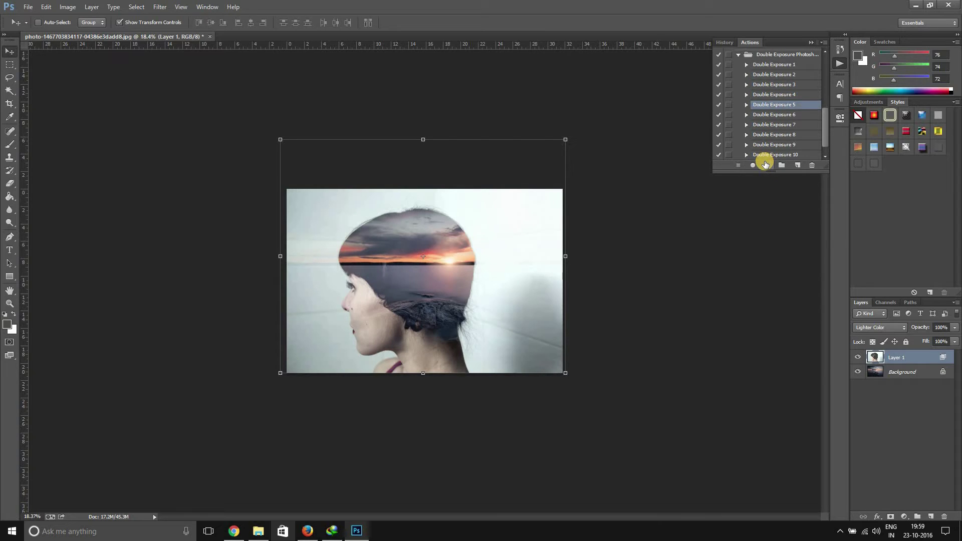
left_click(764, 164)
left_click(771, 114)
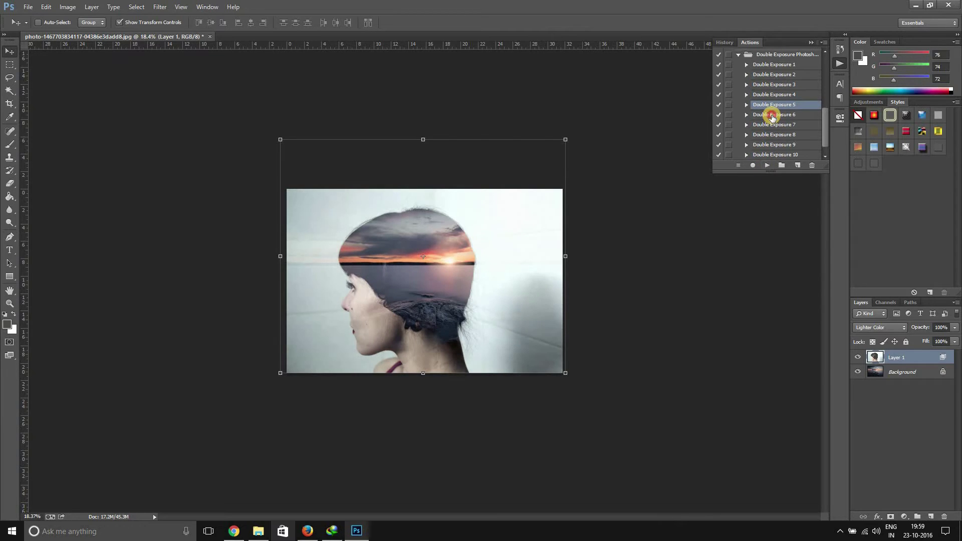
left_click(768, 165)
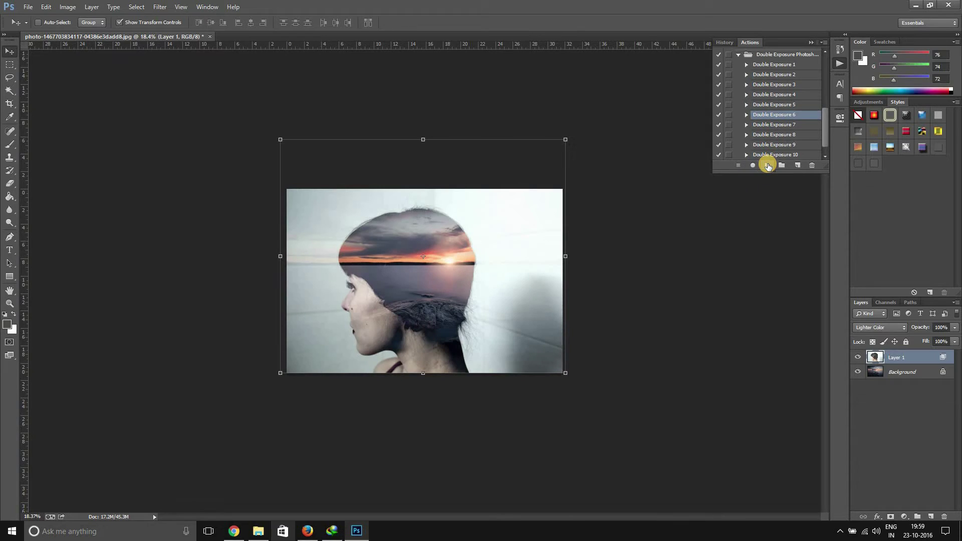
left_click(771, 124)
left_click(766, 166)
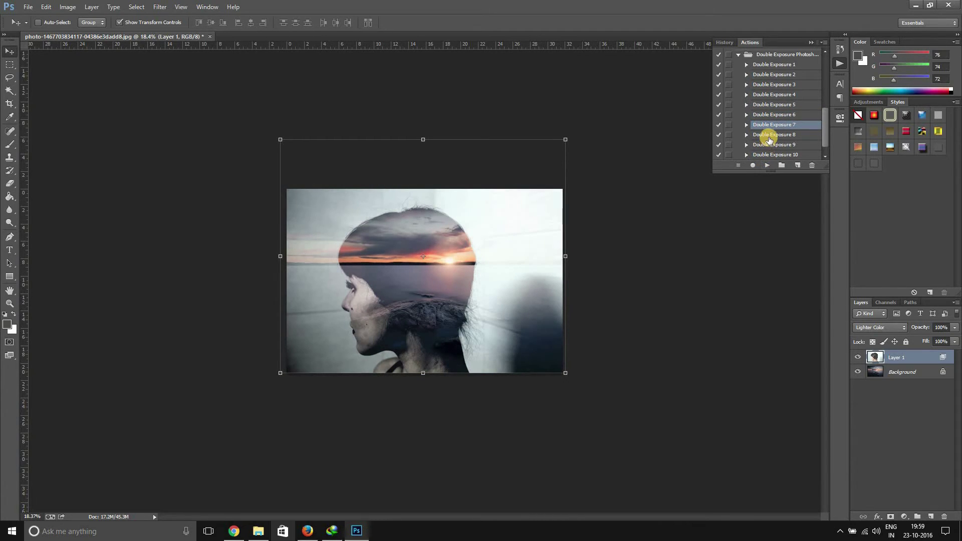
left_click(769, 136)
left_click(766, 166)
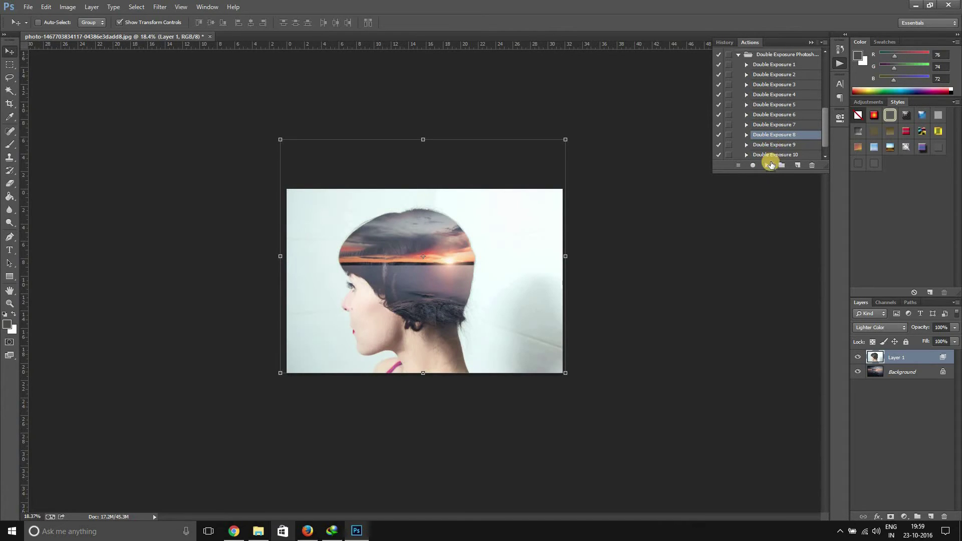
left_click(768, 144)
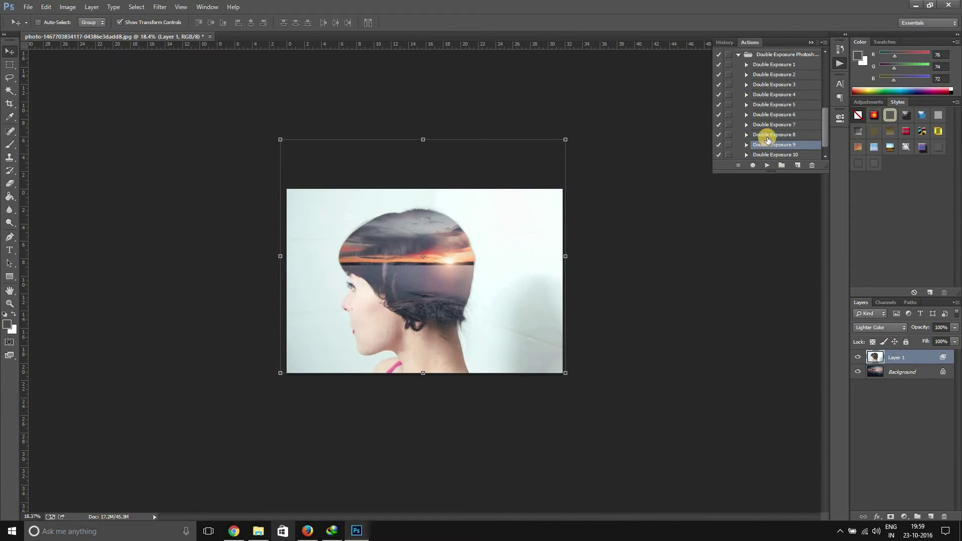
scroll(766, 144, "down", 1)
left_click(765, 145)
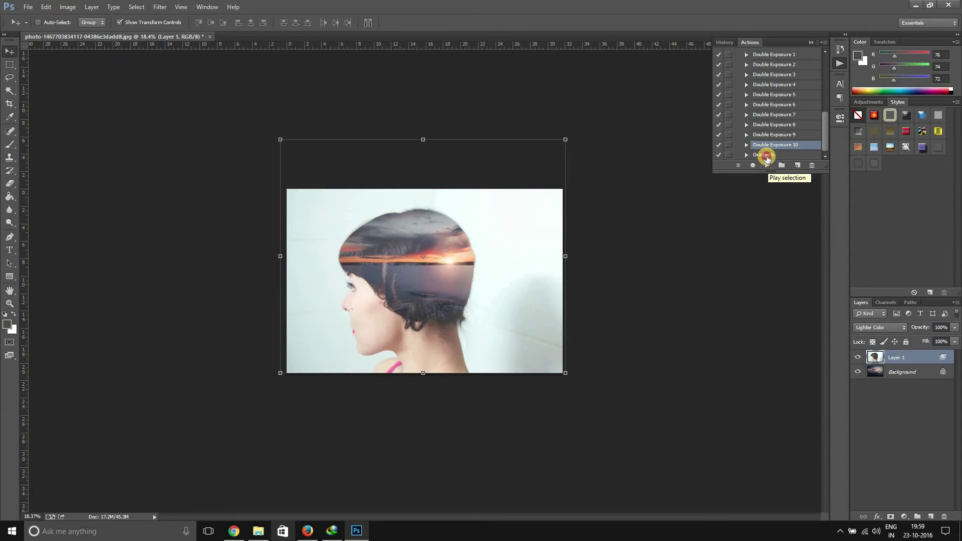
left_click(765, 155)
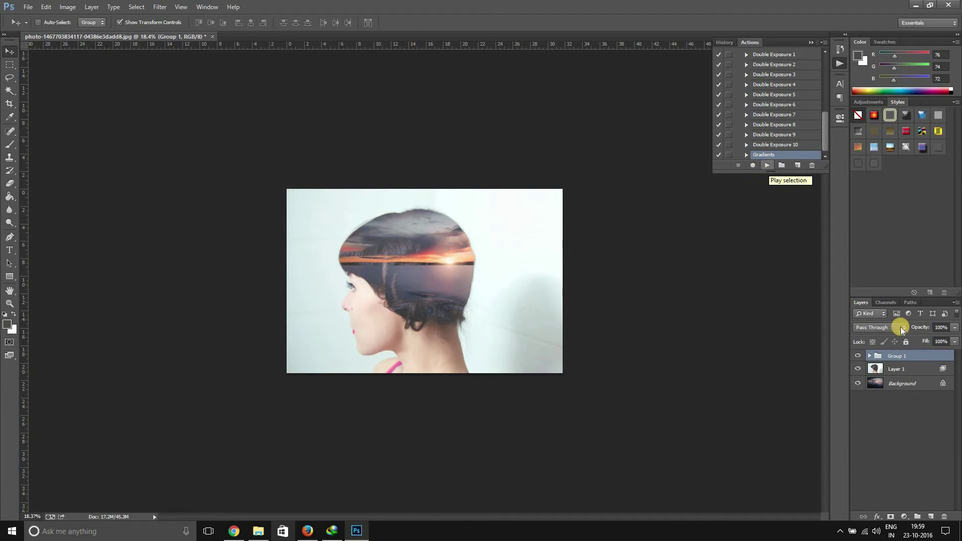
Expand Group 1 and preview the first gradient map tints, including cyan and warmer ones
left_click(869, 356)
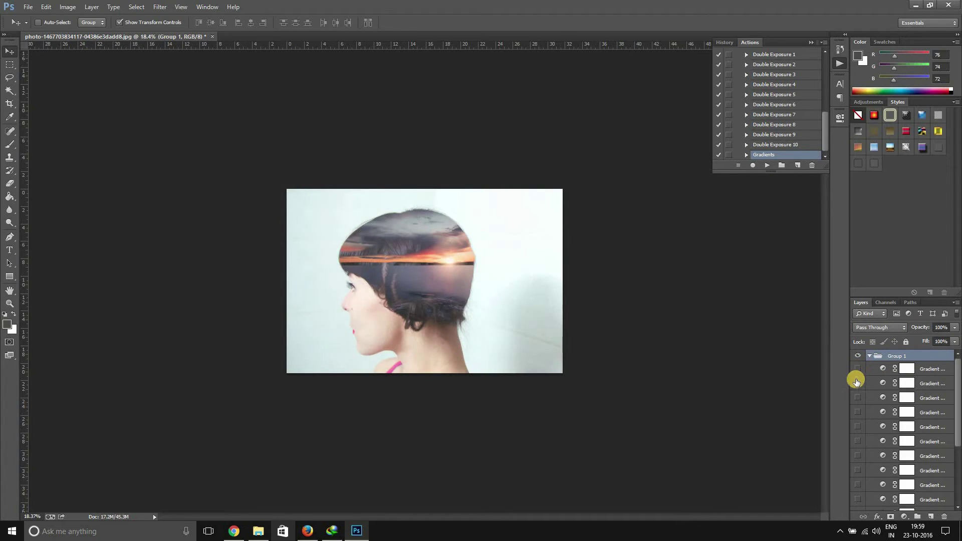
left_click_drag(856, 388, 859, 397)
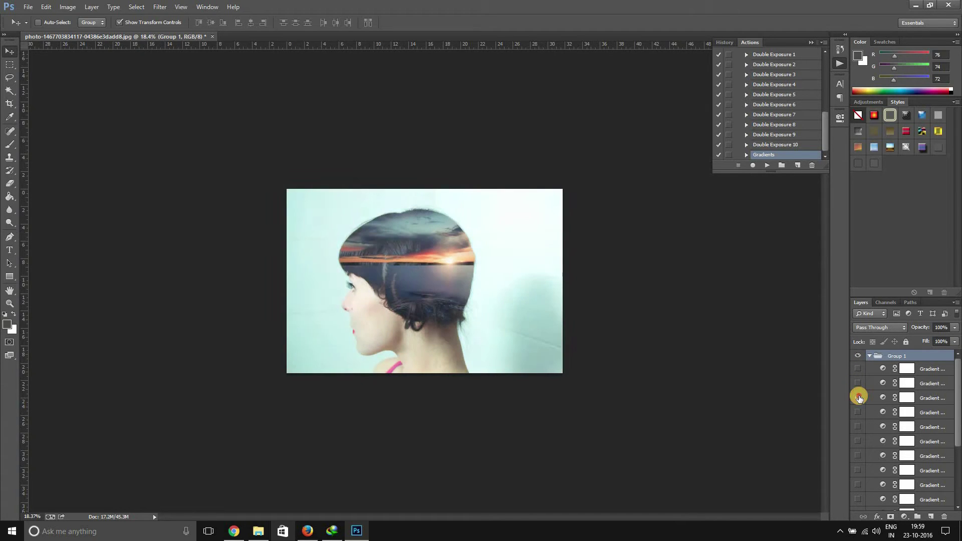
left_click(858, 413)
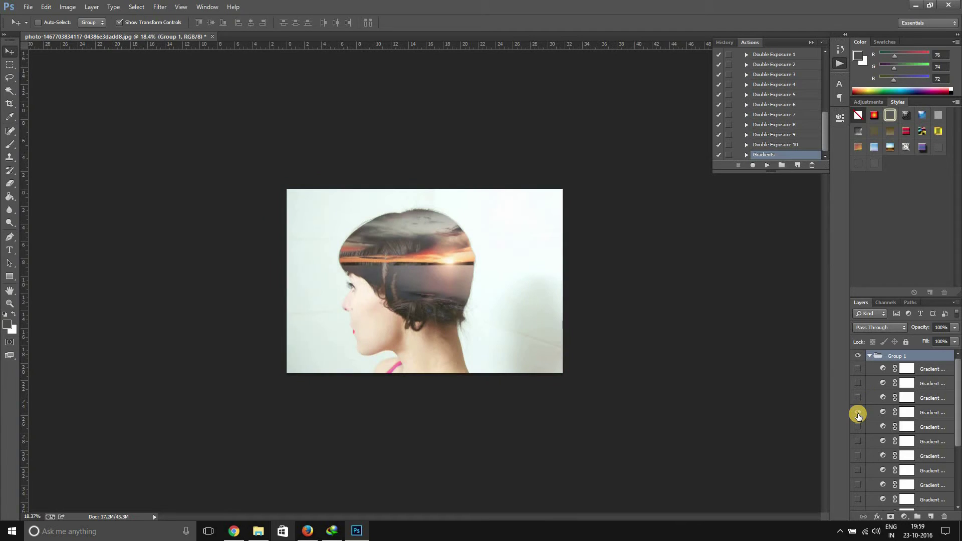
left_click(857, 427)
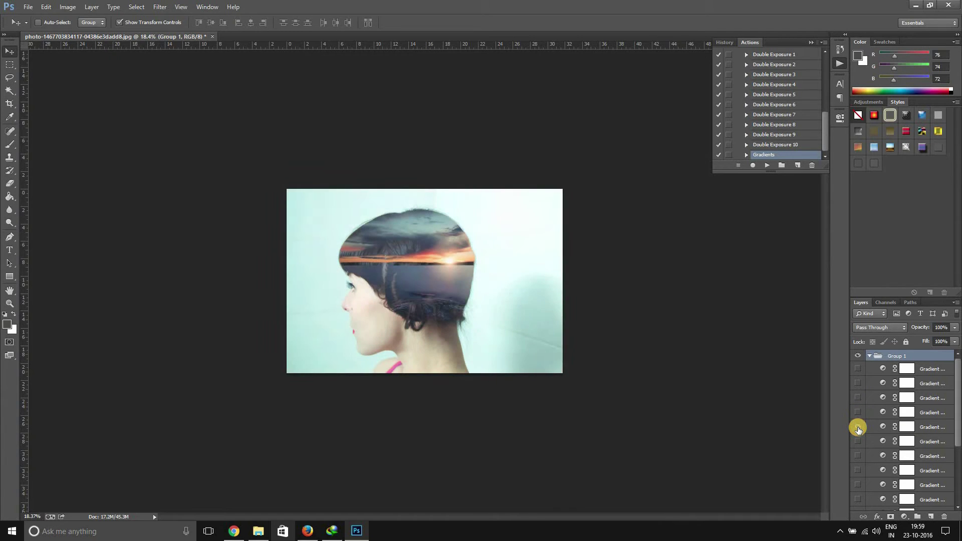
left_click(857, 441)
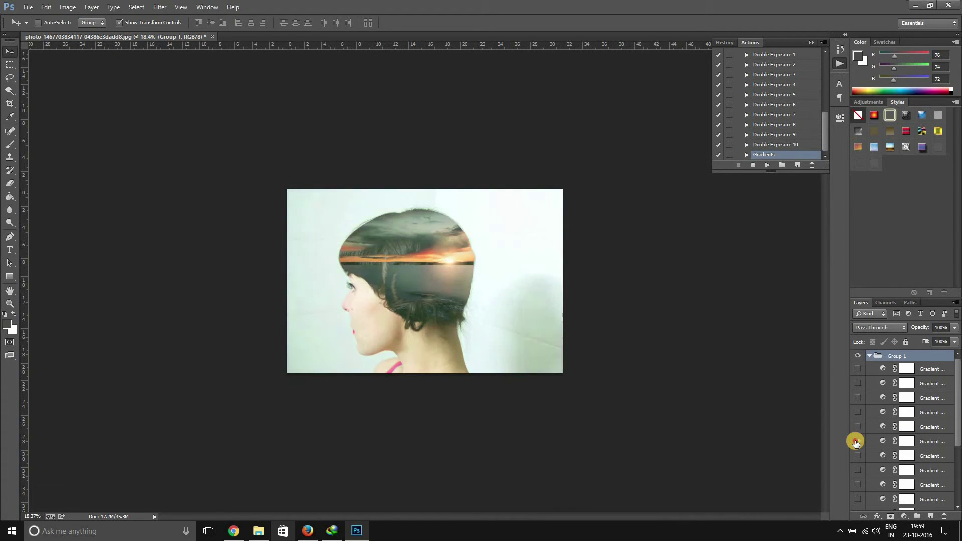
left_click(856, 455)
left_click(857, 455)
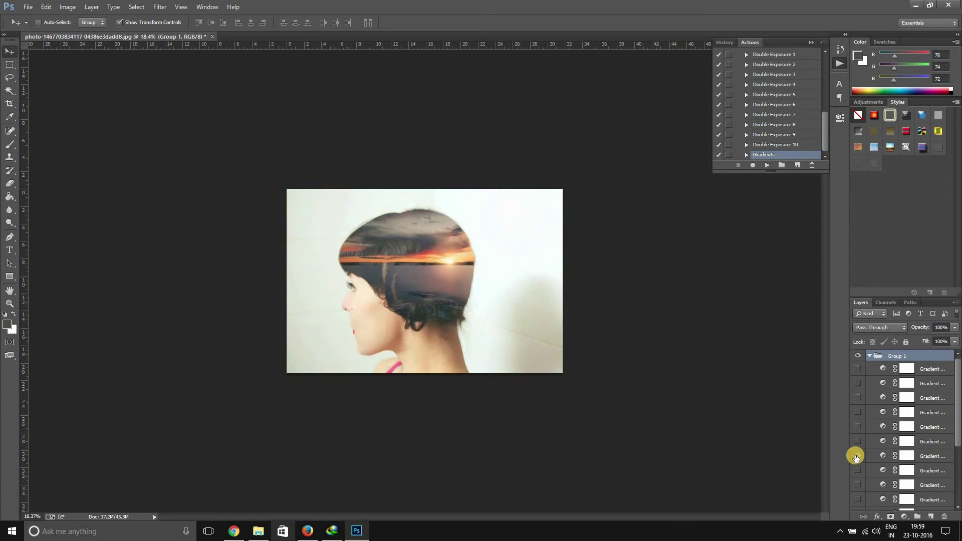
left_click(857, 470)
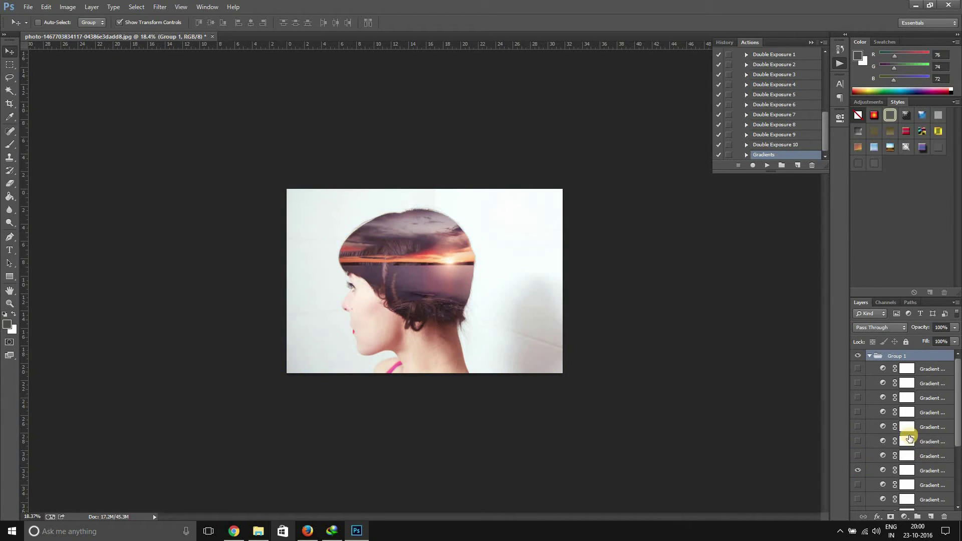
scroll(909, 430, "down", 2)
scroll(907, 435, "down", 2)
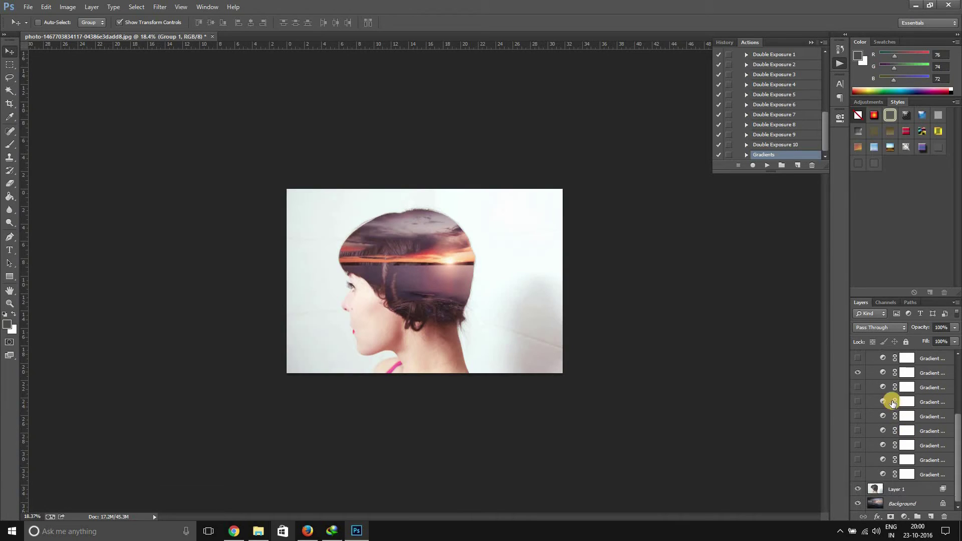
Preview the lower gradient tints, leave a bluish-white one on, and collapse Group 1
left_click(857, 387)
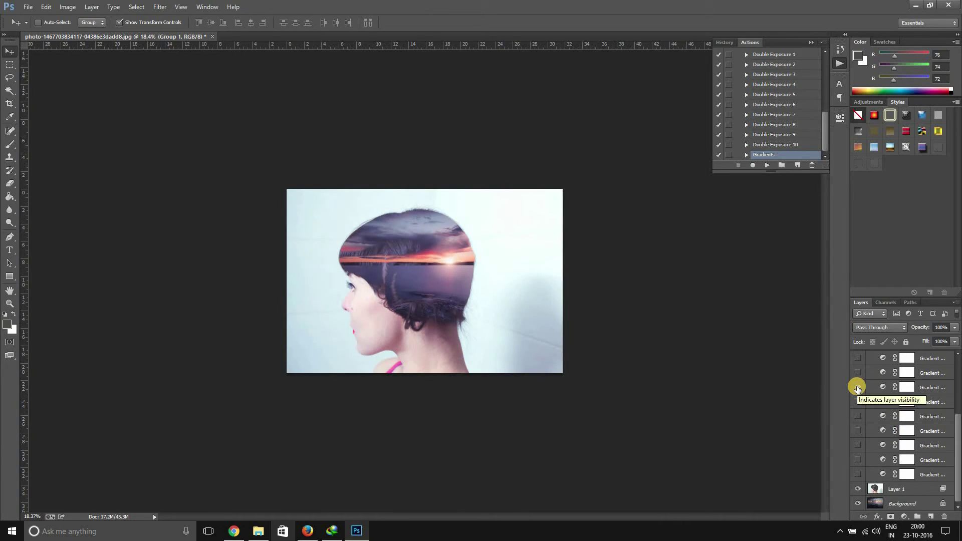
left_click(856, 401)
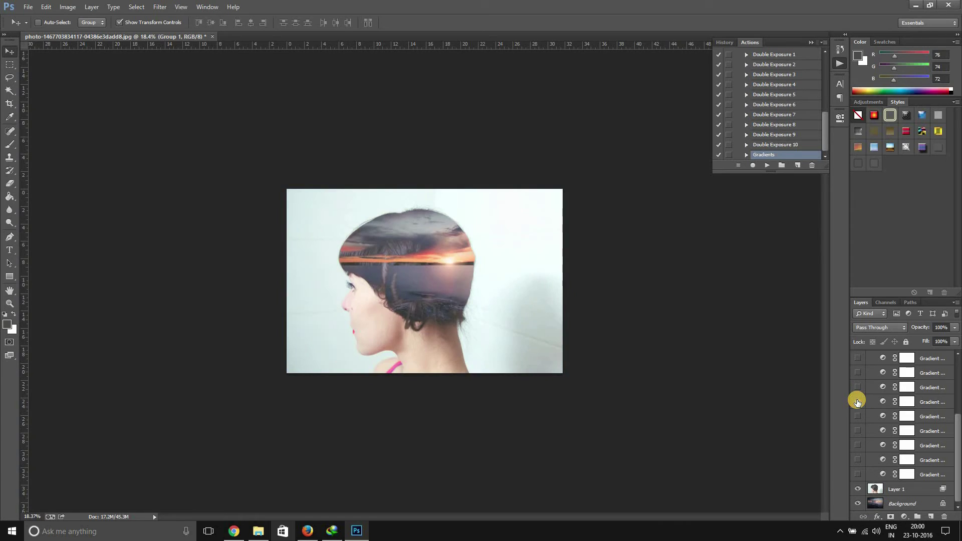
left_click(856, 417)
left_click(857, 432)
left_click(857, 432)
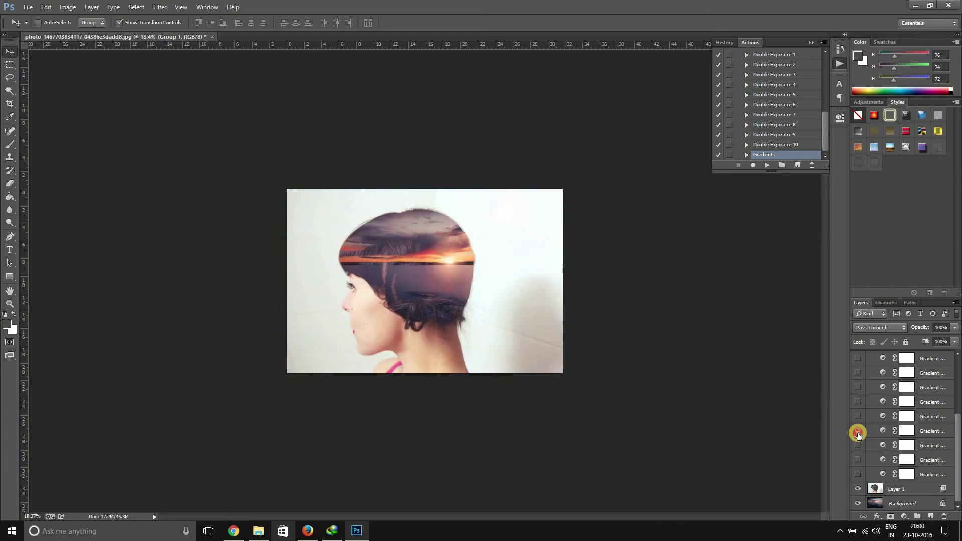
left_click(859, 445)
left_click(858, 445)
left_click(857, 459)
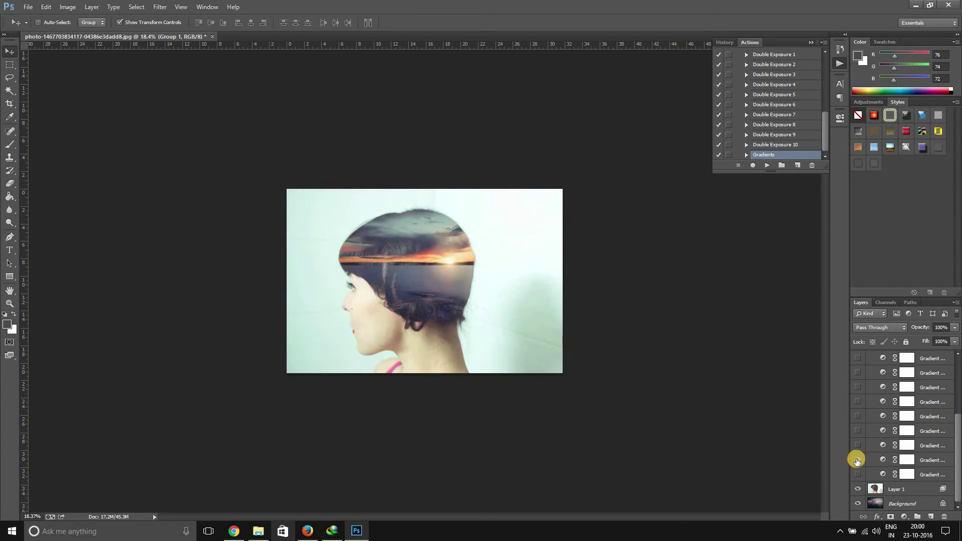
left_click(857, 474)
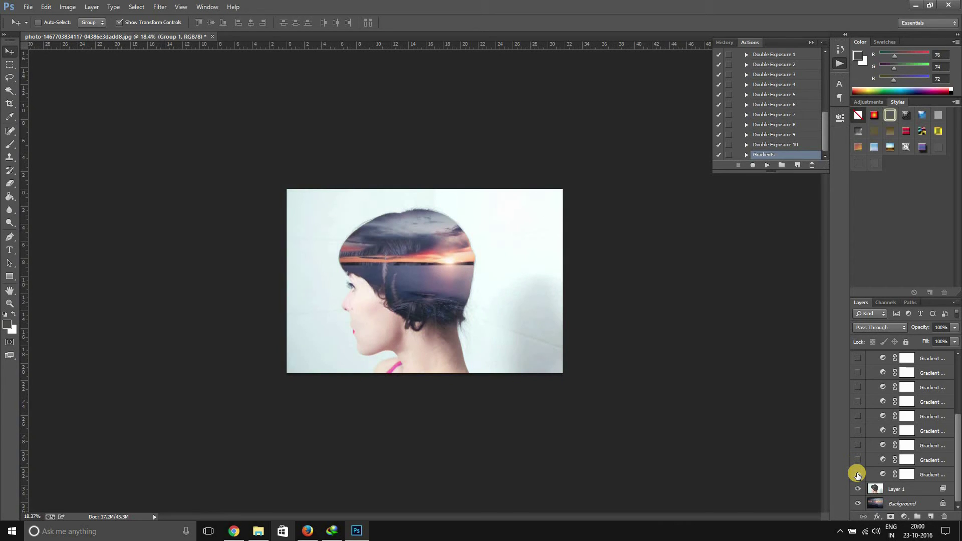
scroll(880, 432, "up", 3)
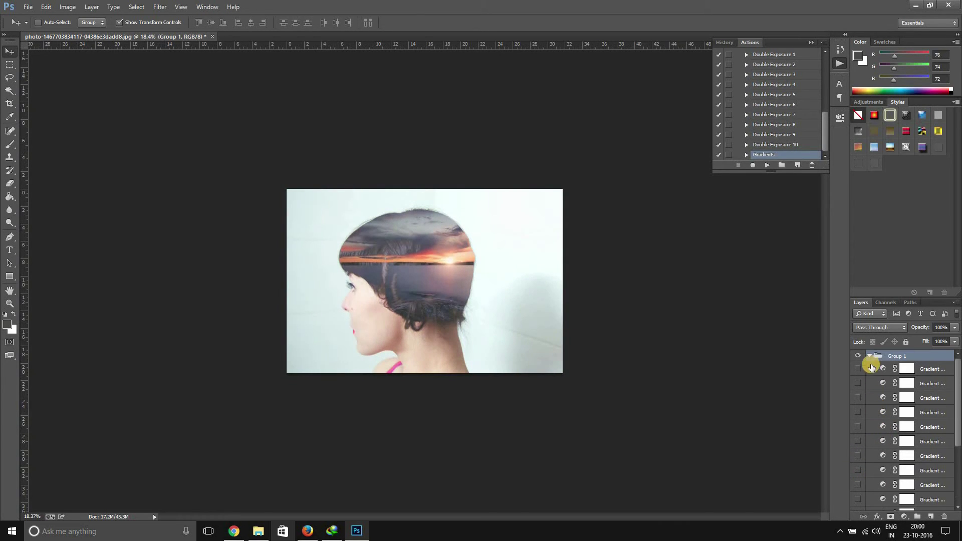
left_click(869, 356)
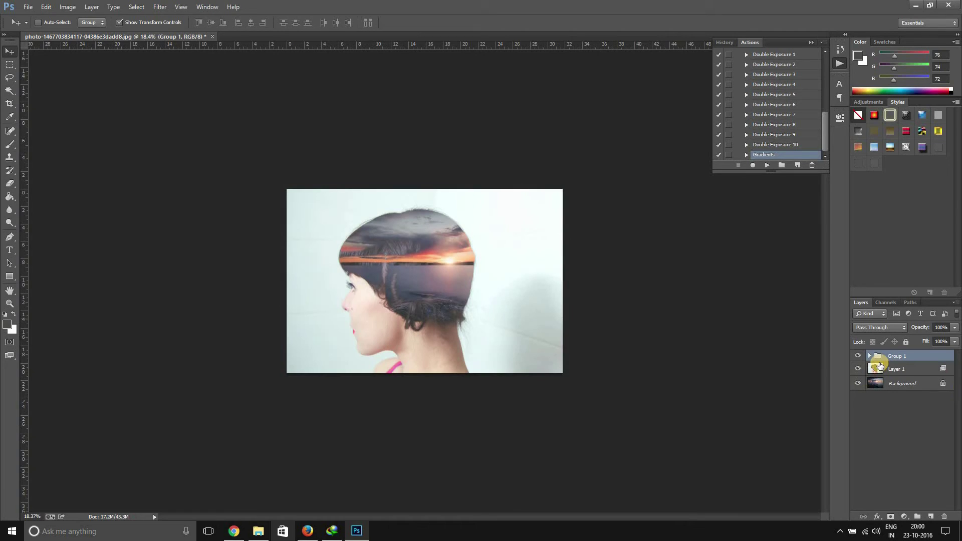
Hide Group 1 and rerun Double Exposure 4 on Layer 1, then pick Double Exposure 5
left_click(858, 356)
left_click(876, 369)
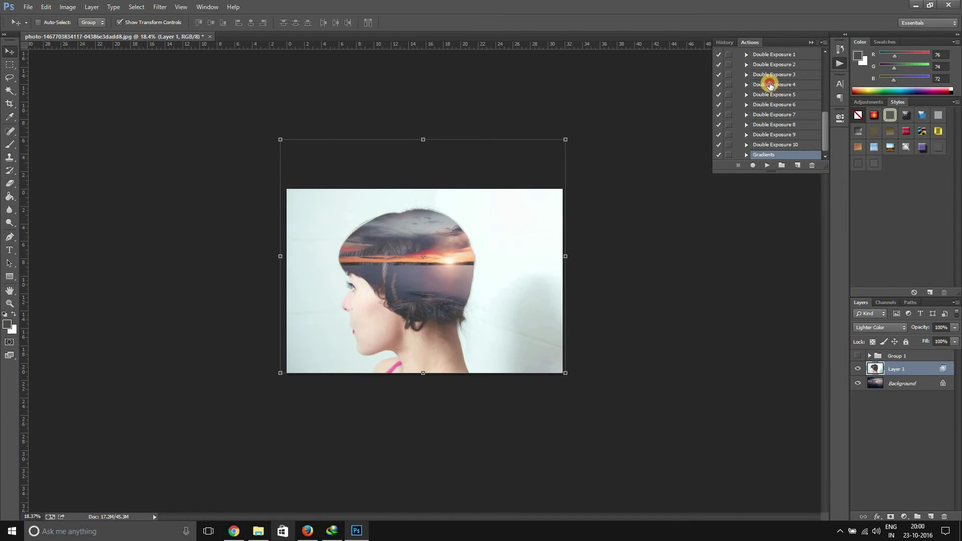
left_click(770, 85)
left_click(767, 166)
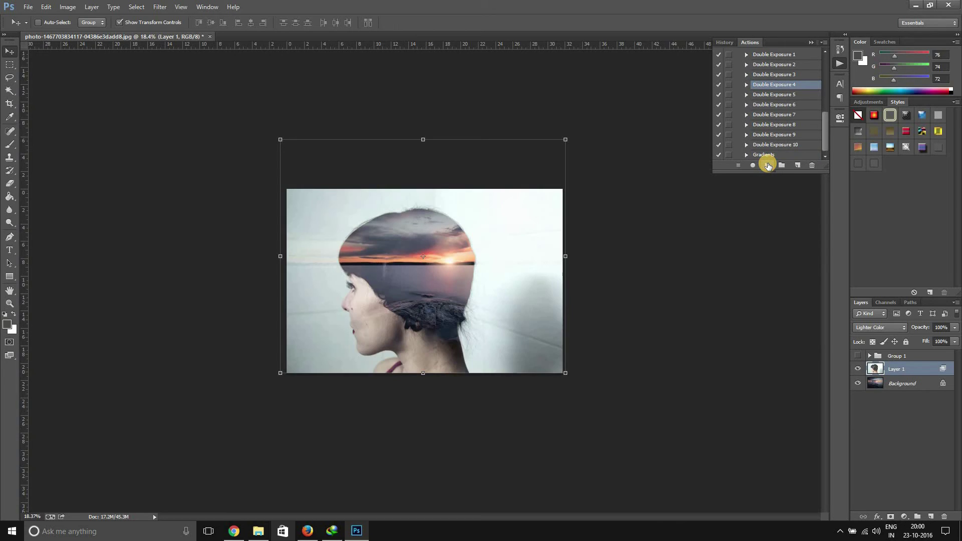
left_click(770, 95)
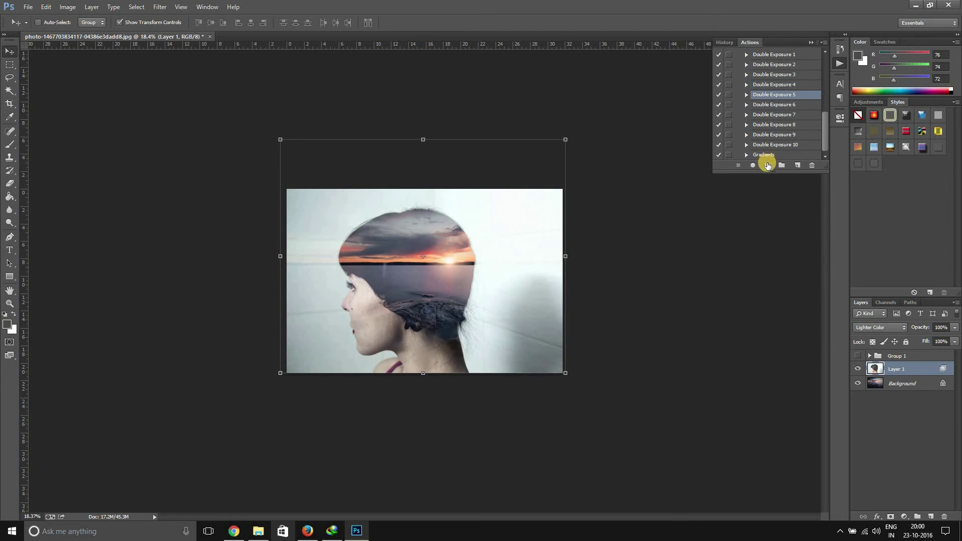
Show Group 1 again, swap the first gradient tint for the fourth, and select the group
left_click(857, 356)
left_click(869, 355)
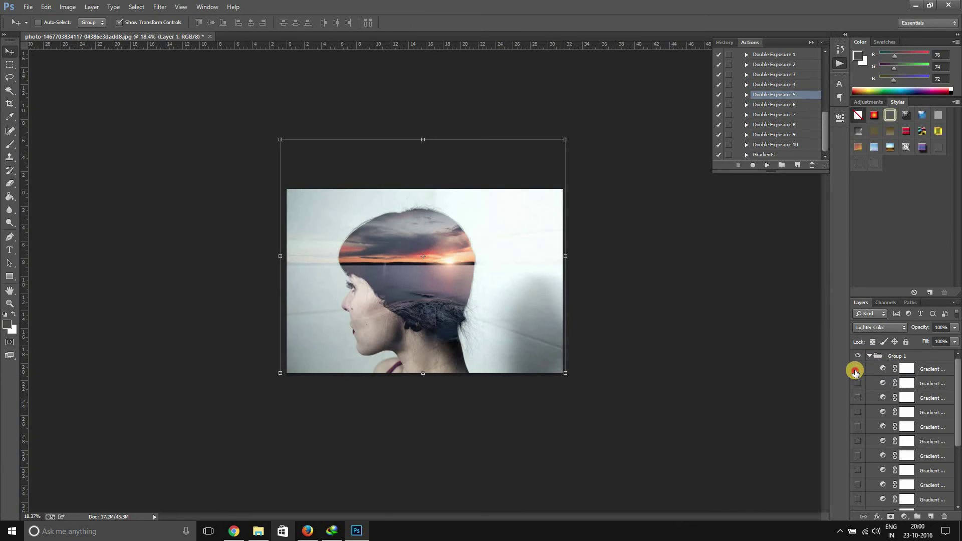
left_click_drag(857, 380, 857, 398)
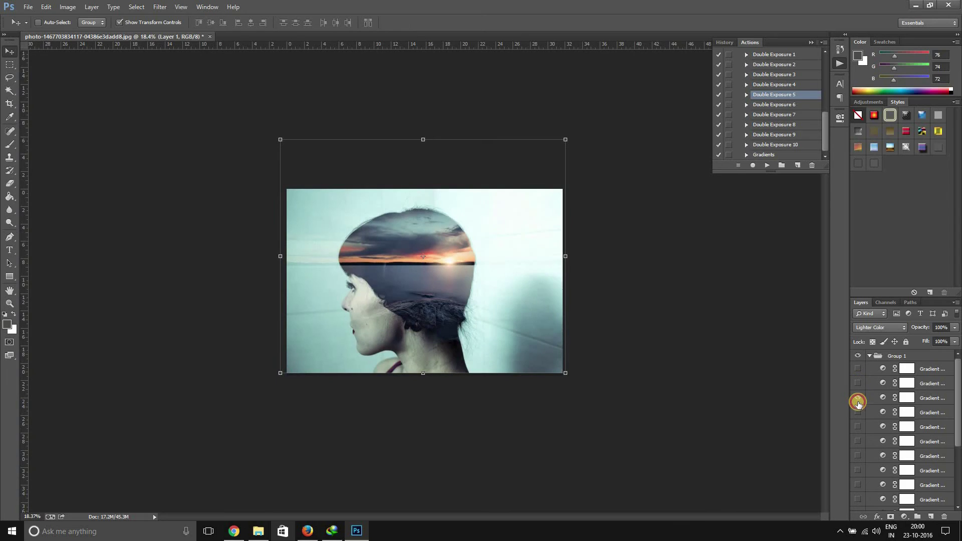
left_click(857, 411)
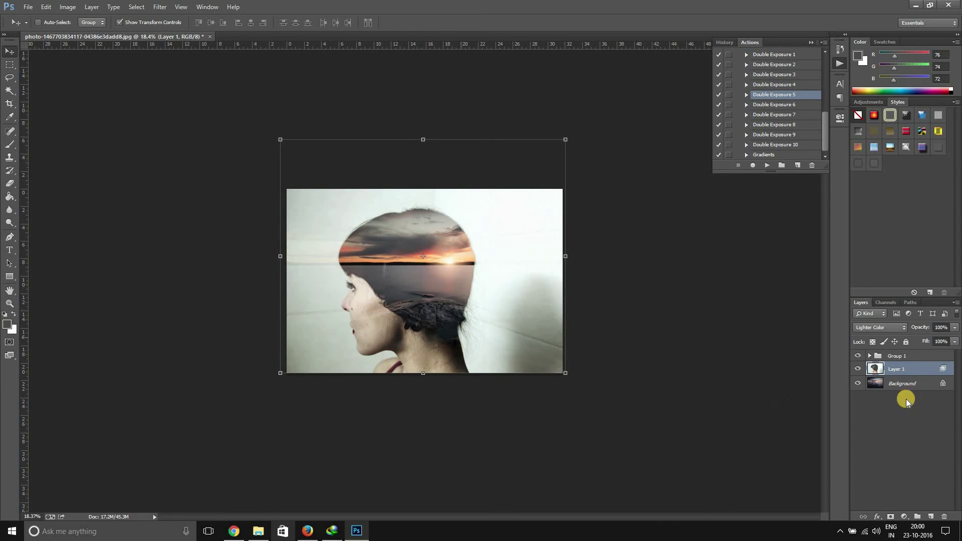
left_click(917, 356)
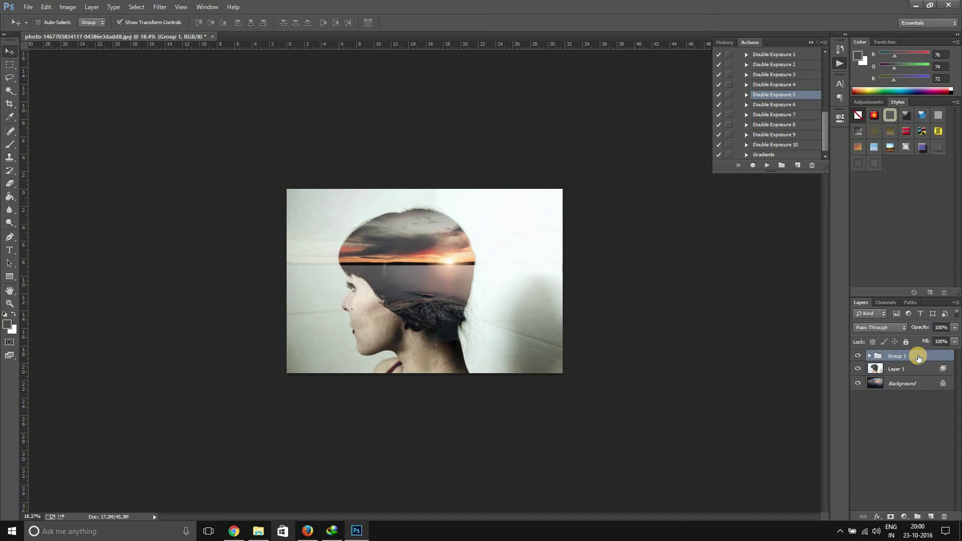
Delete Group 1 and the woman's layer, then paste the man's portrait onto the landscape
key("Delete")
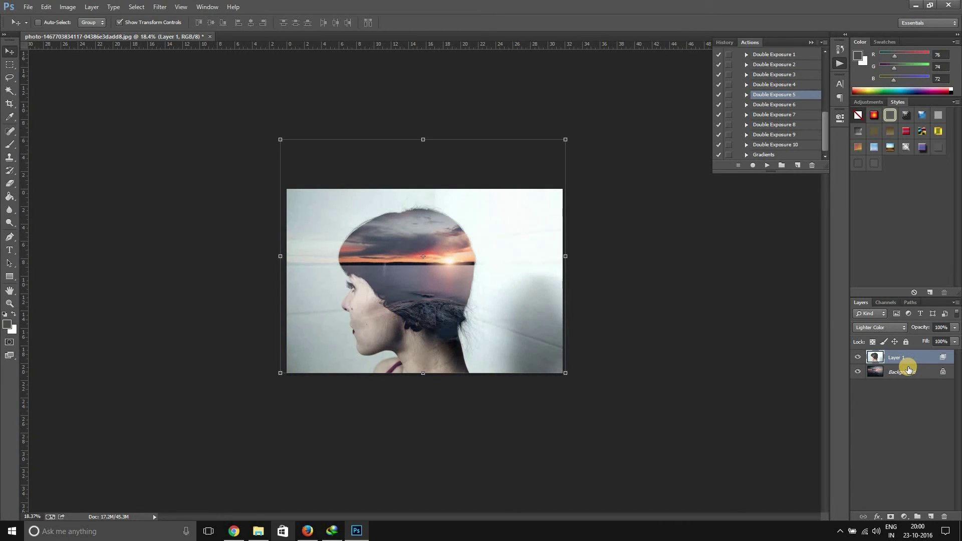
key("Delete")
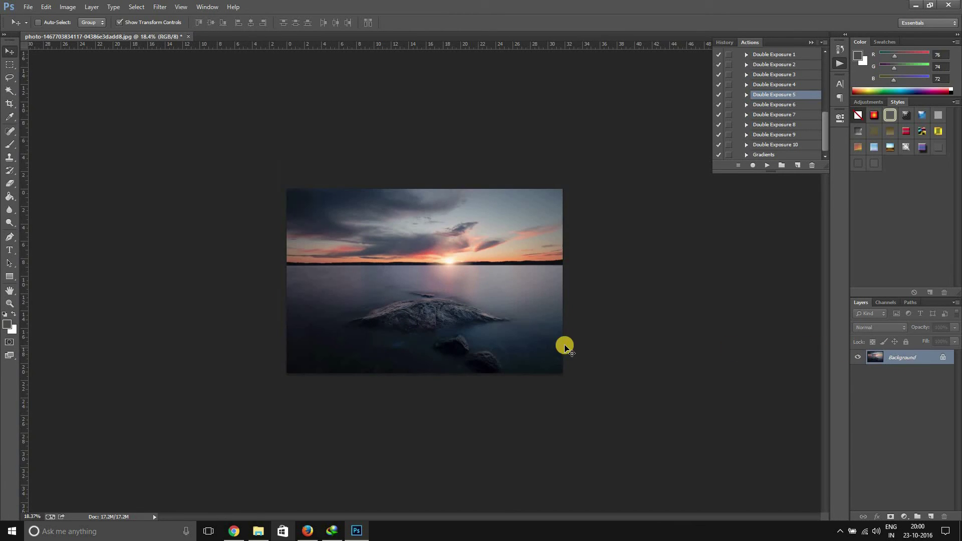
key("ctrl+o")
scroll(306, 187, "down", 3)
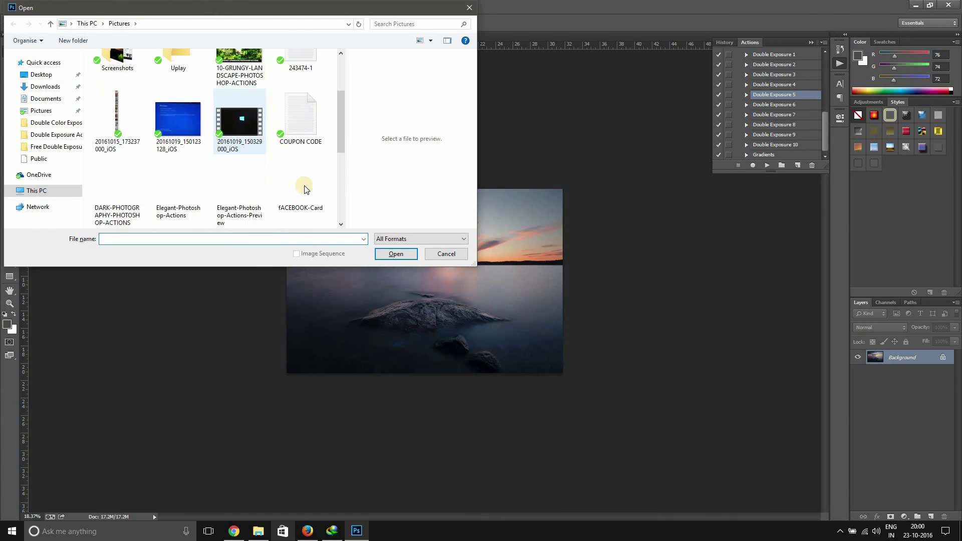
scroll(307, 186, "down", 3)
left_click(307, 188)
double_click(306, 188)
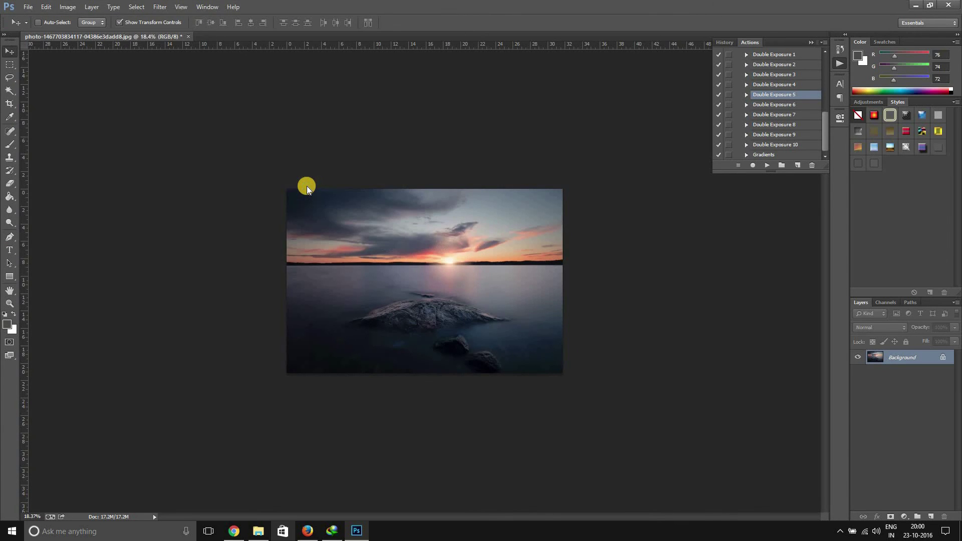
key("Escape")
key("ctrl+v")
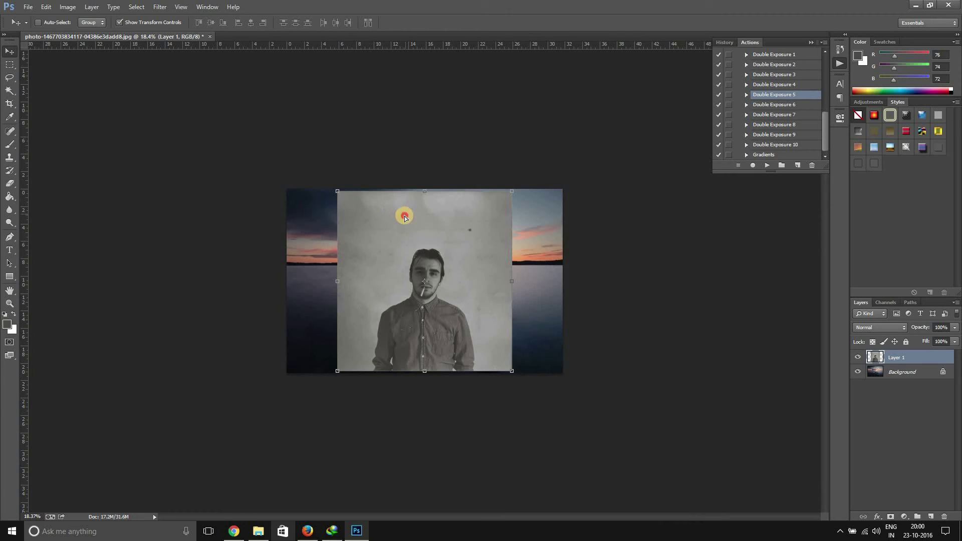
Enlarge the man's portrait to about 175% and position it to cover the canvas
left_click_drag(405, 217, 354, 216)
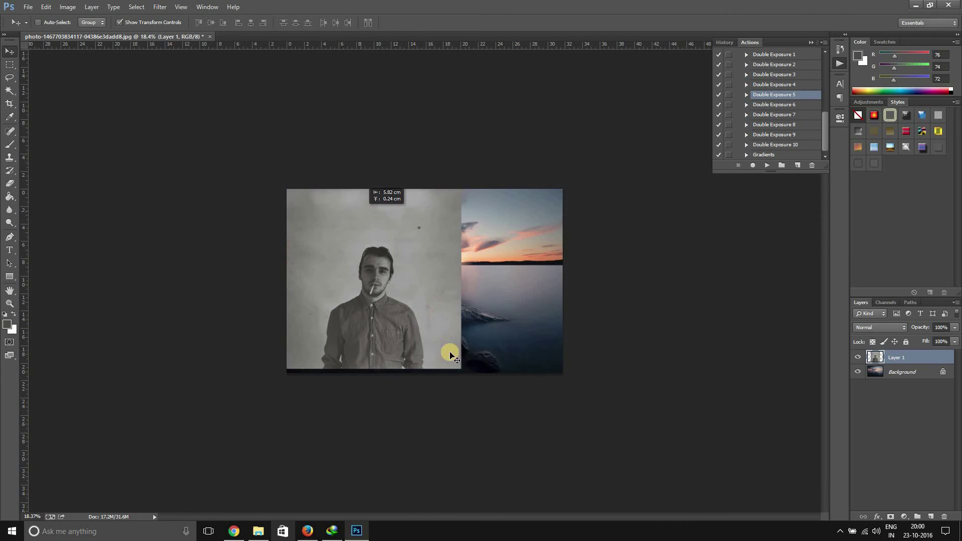
left_click_drag(460, 372, 476, 378)
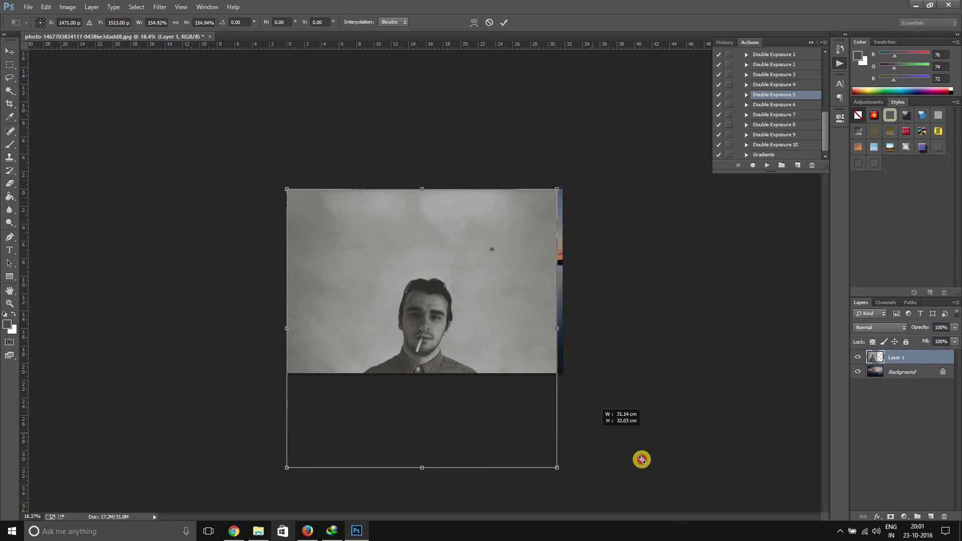
left_click_drag(462, 374, 451, 356)
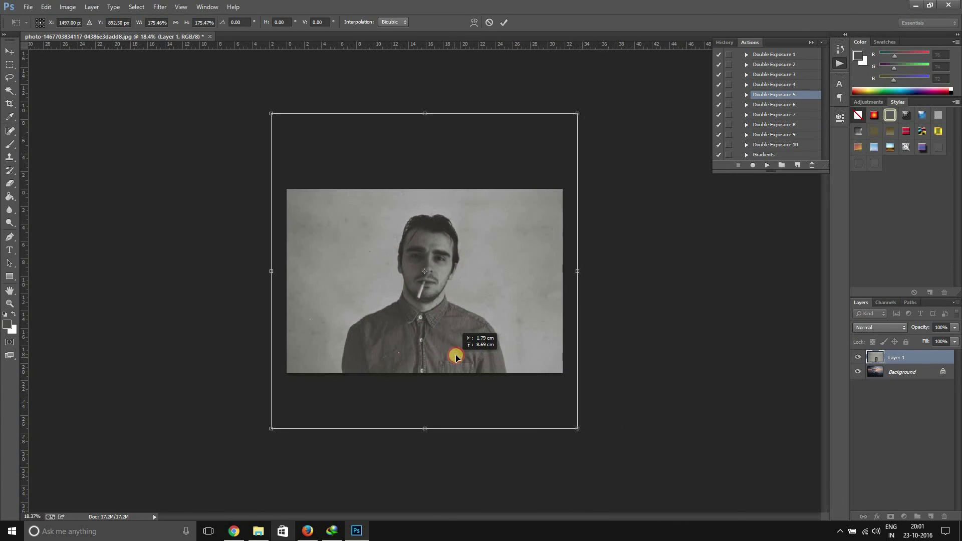
key("Return")
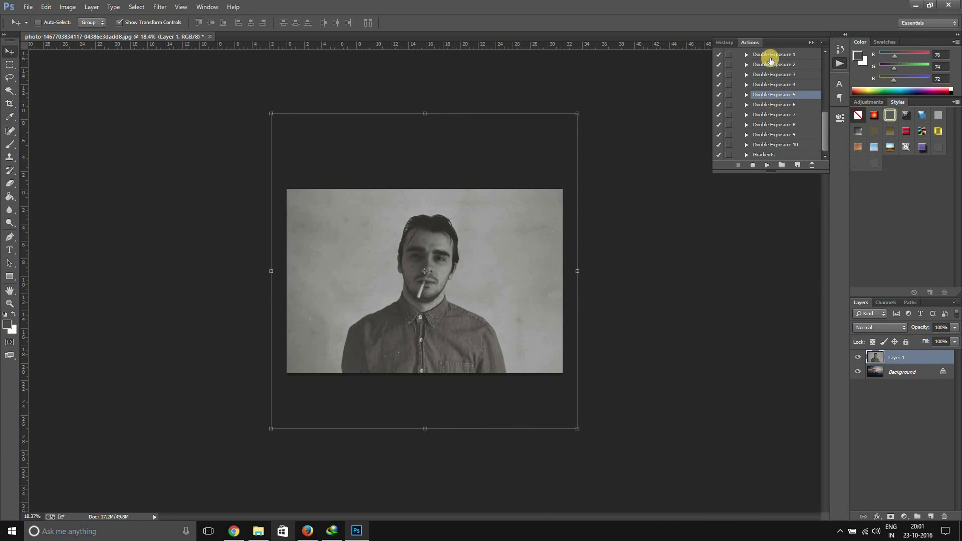
Play Double Exposure 1, 3, 4 and 5 on the man's portrait
left_click(770, 55)
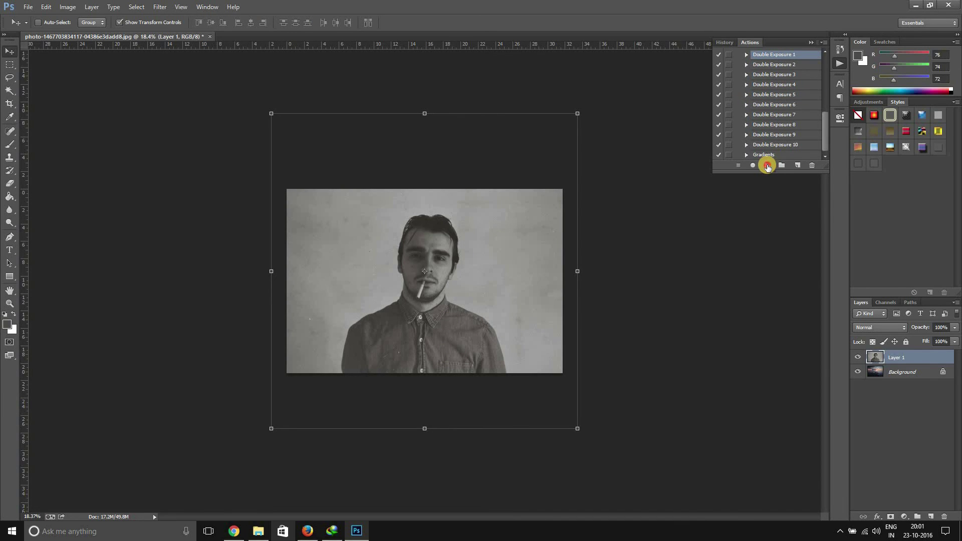
left_click(768, 167)
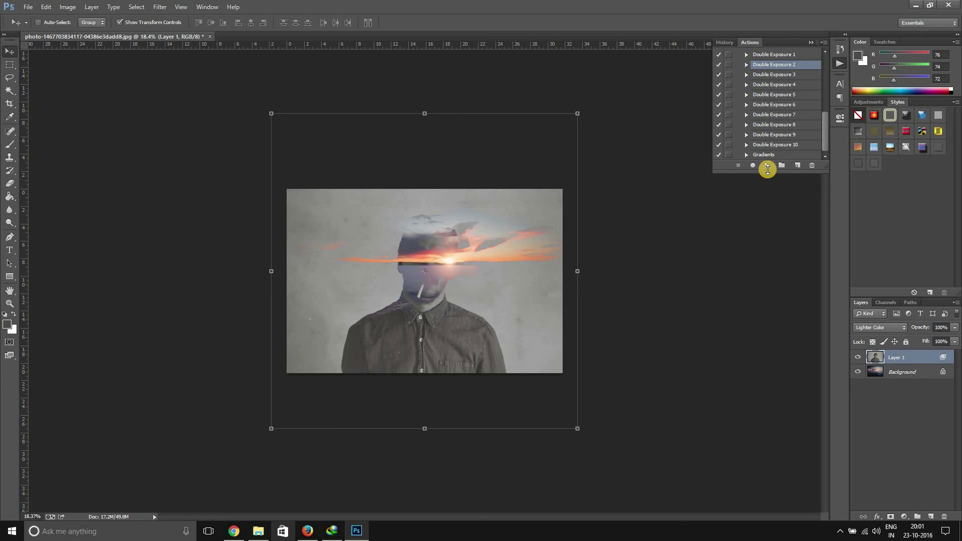
left_click(769, 76)
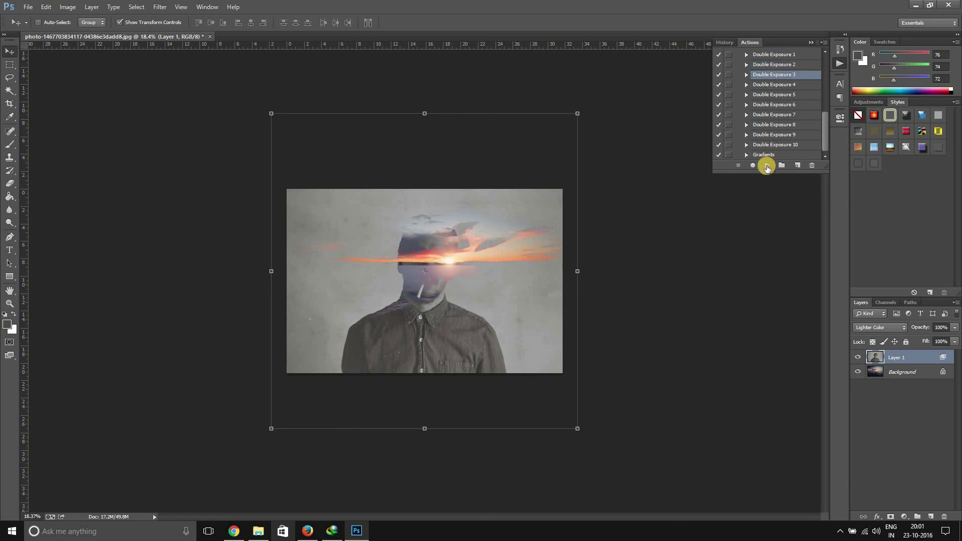
left_click(767, 167)
left_click(774, 85)
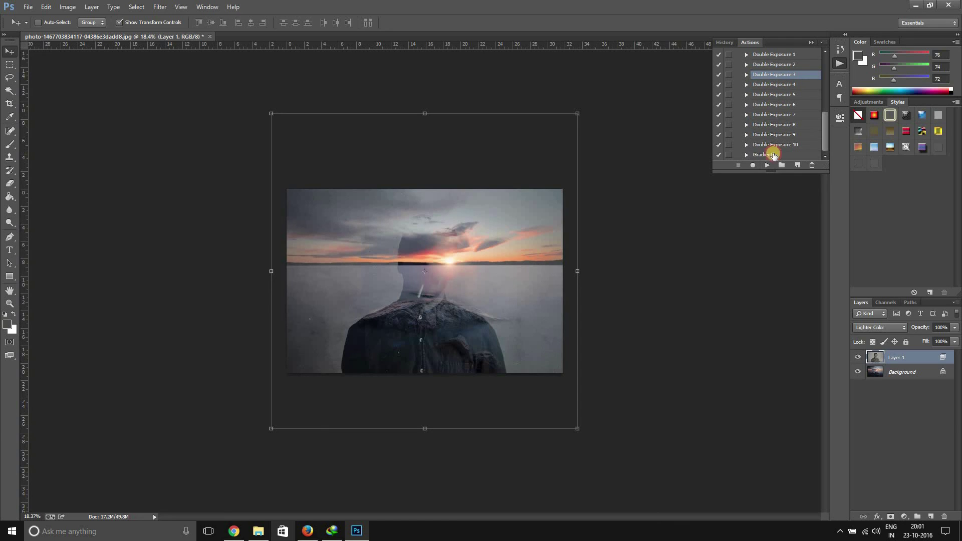
left_click(767, 165)
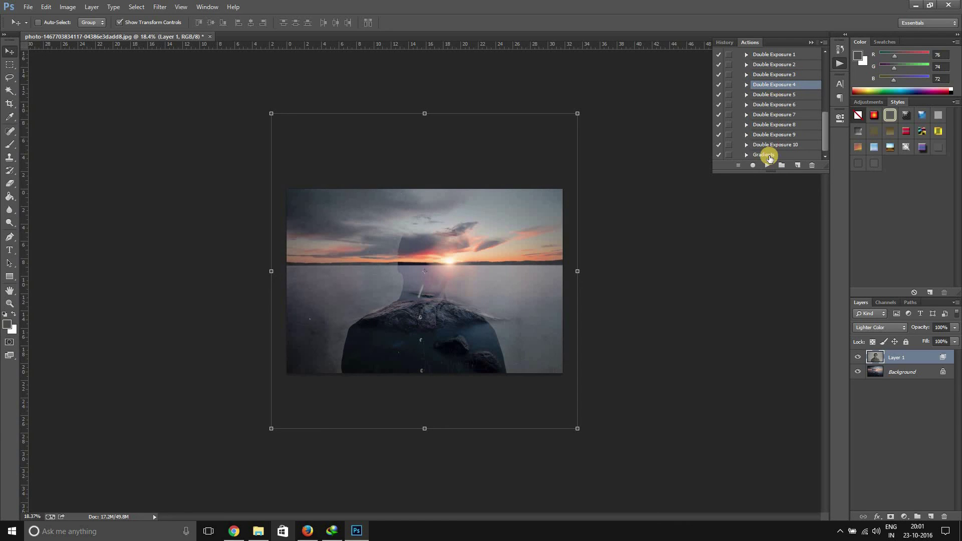
left_click(774, 94)
left_click(767, 165)
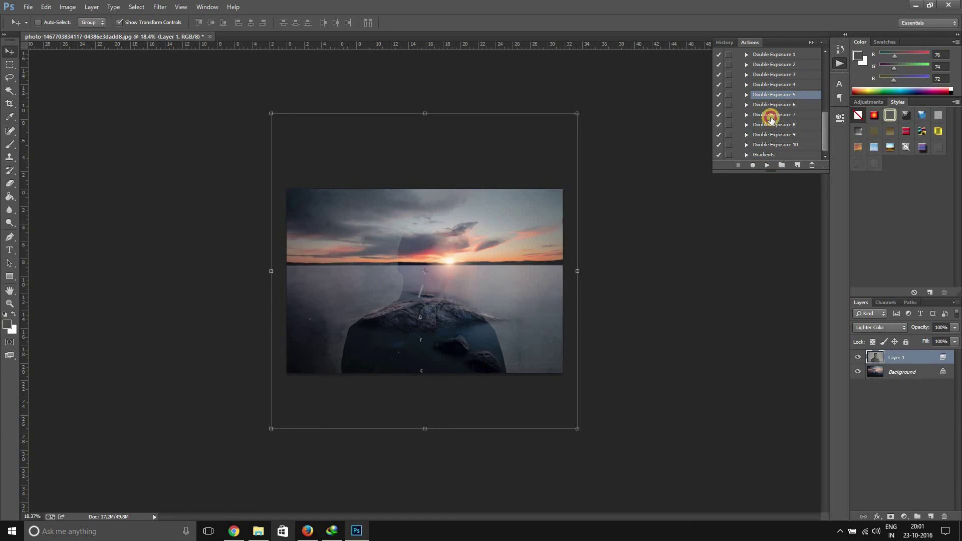
Play Double Exposure 6 through 9, select Double Exposure 10, and shift the portrait up-left
left_click(774, 104)
left_click(767, 165)
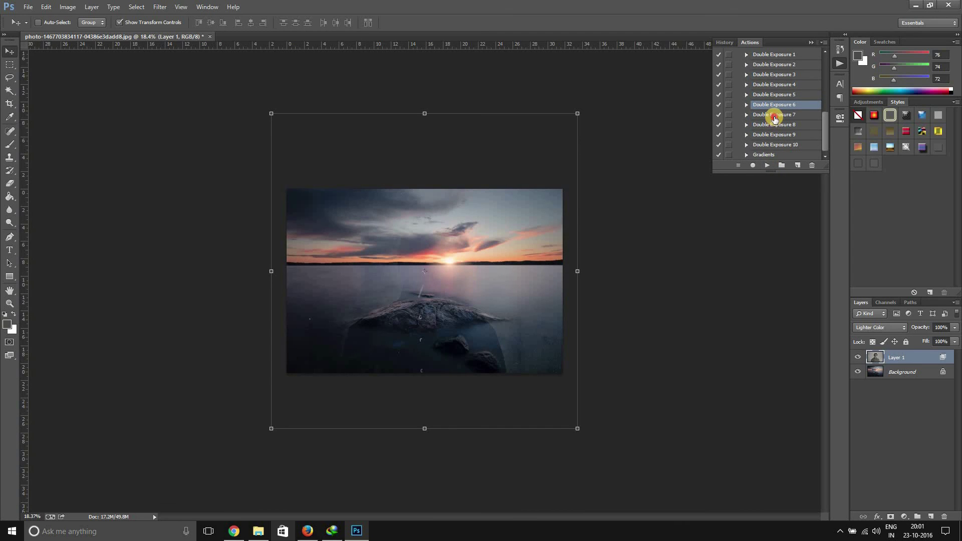
left_click(773, 117)
left_click(766, 165)
left_click(774, 125)
left_click(768, 165)
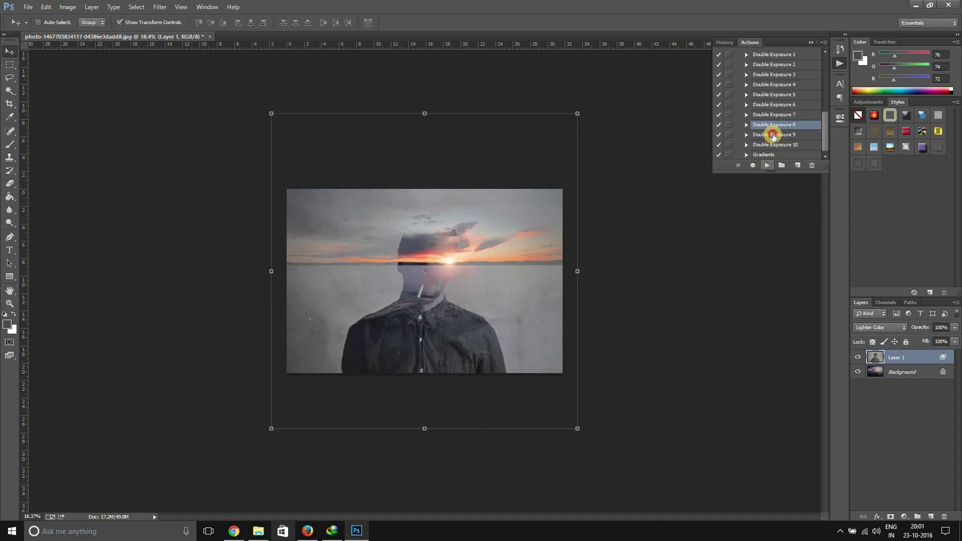
left_click(774, 134)
left_click(768, 165)
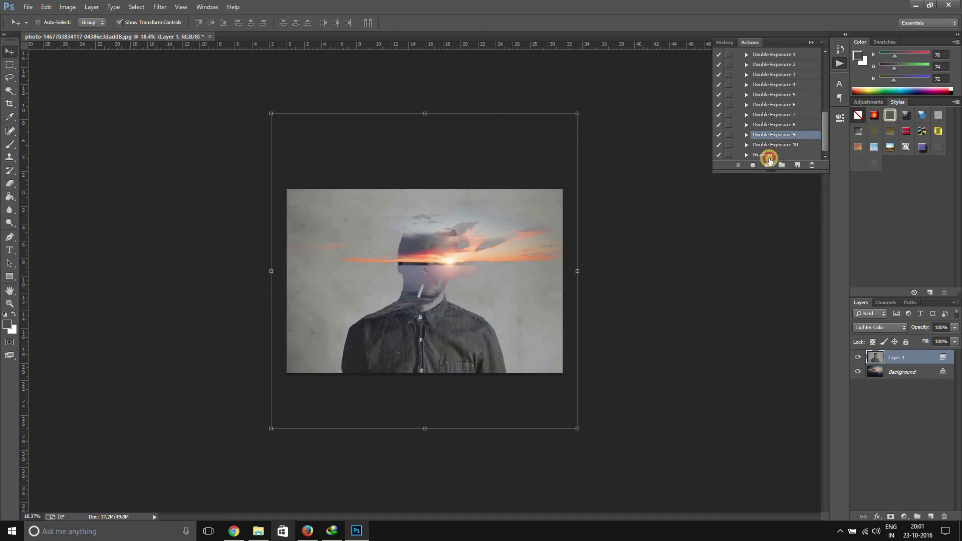
left_click(768, 165)
mouse_move(517, 305)
left_mouse_down()
mouse_move(494, 300)
mouse_move(546, 275)
mouse_move(487, 284)
left_mouse_up()
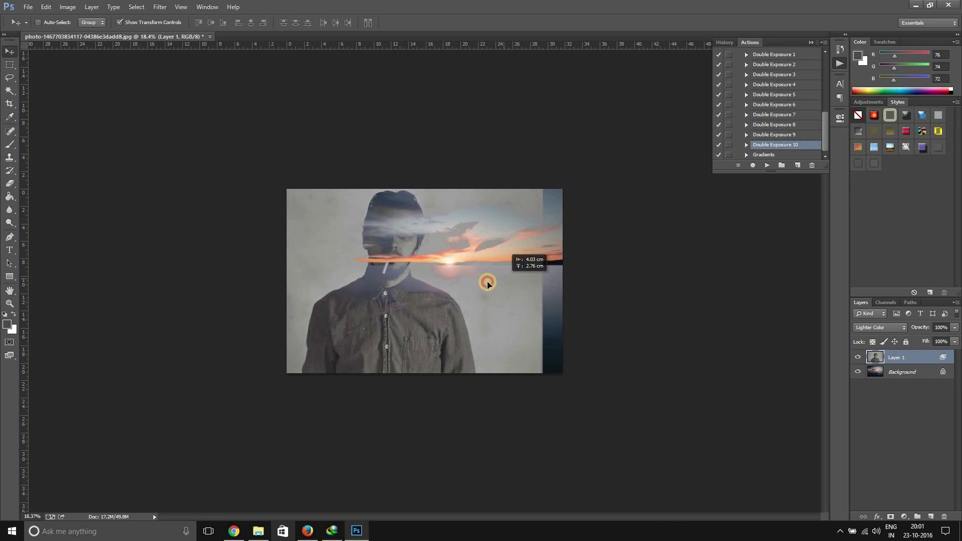